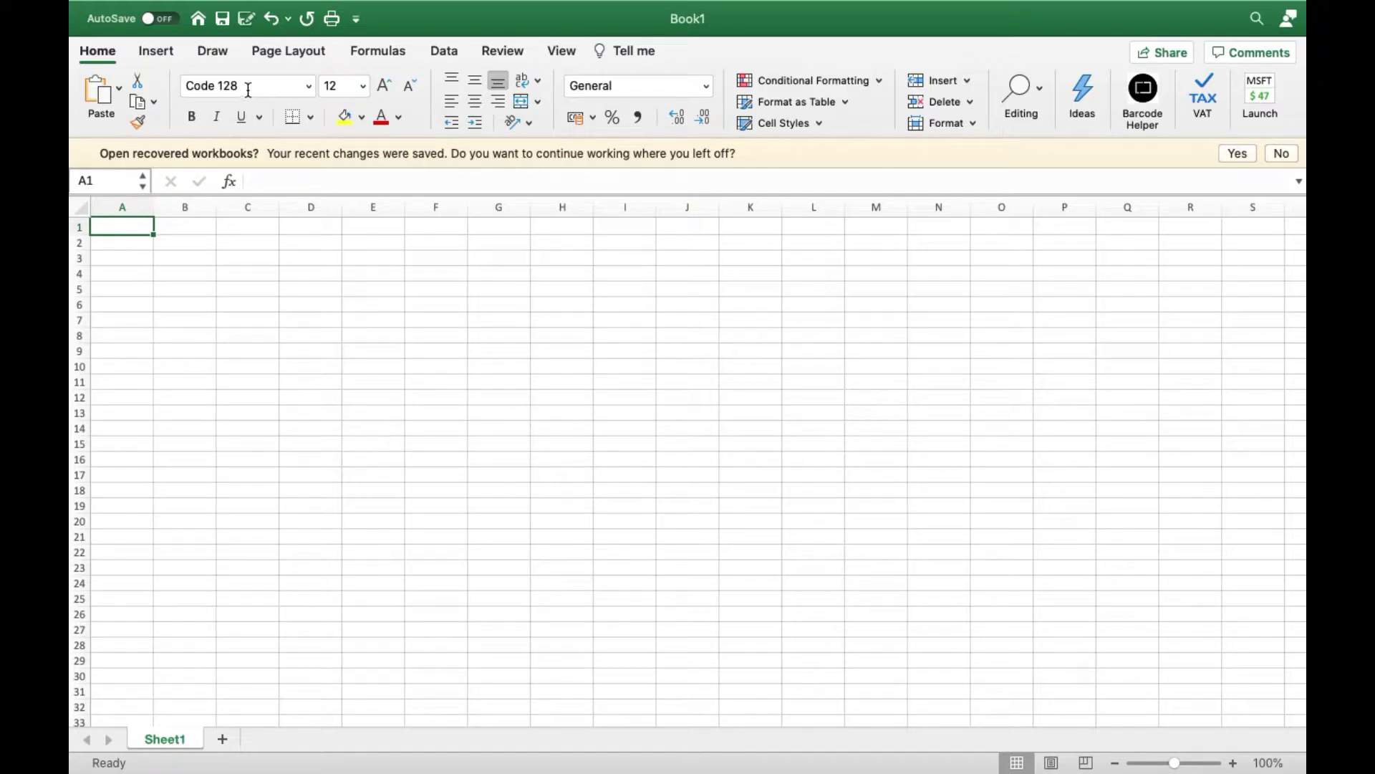
Set the font of cell B2 to Code 128
click(182, 243)
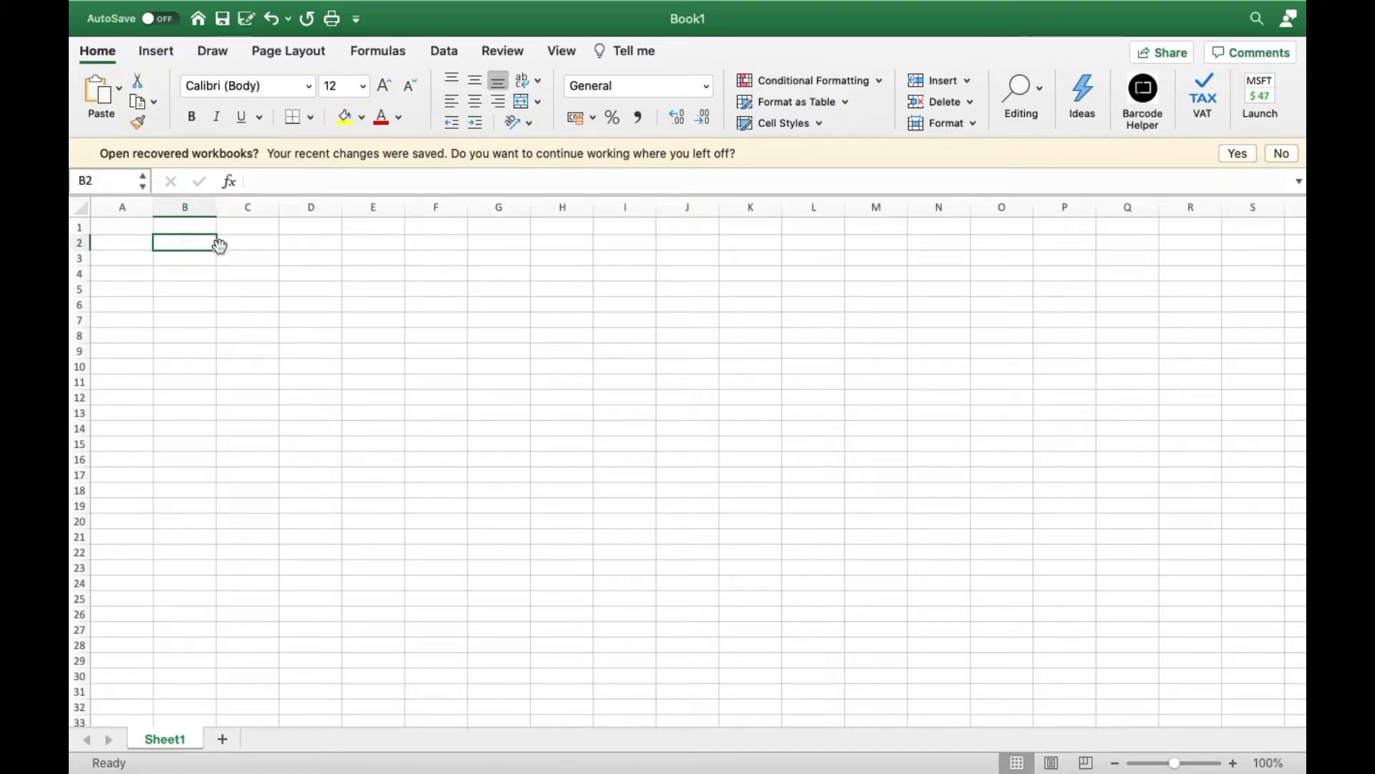
click(298, 89)
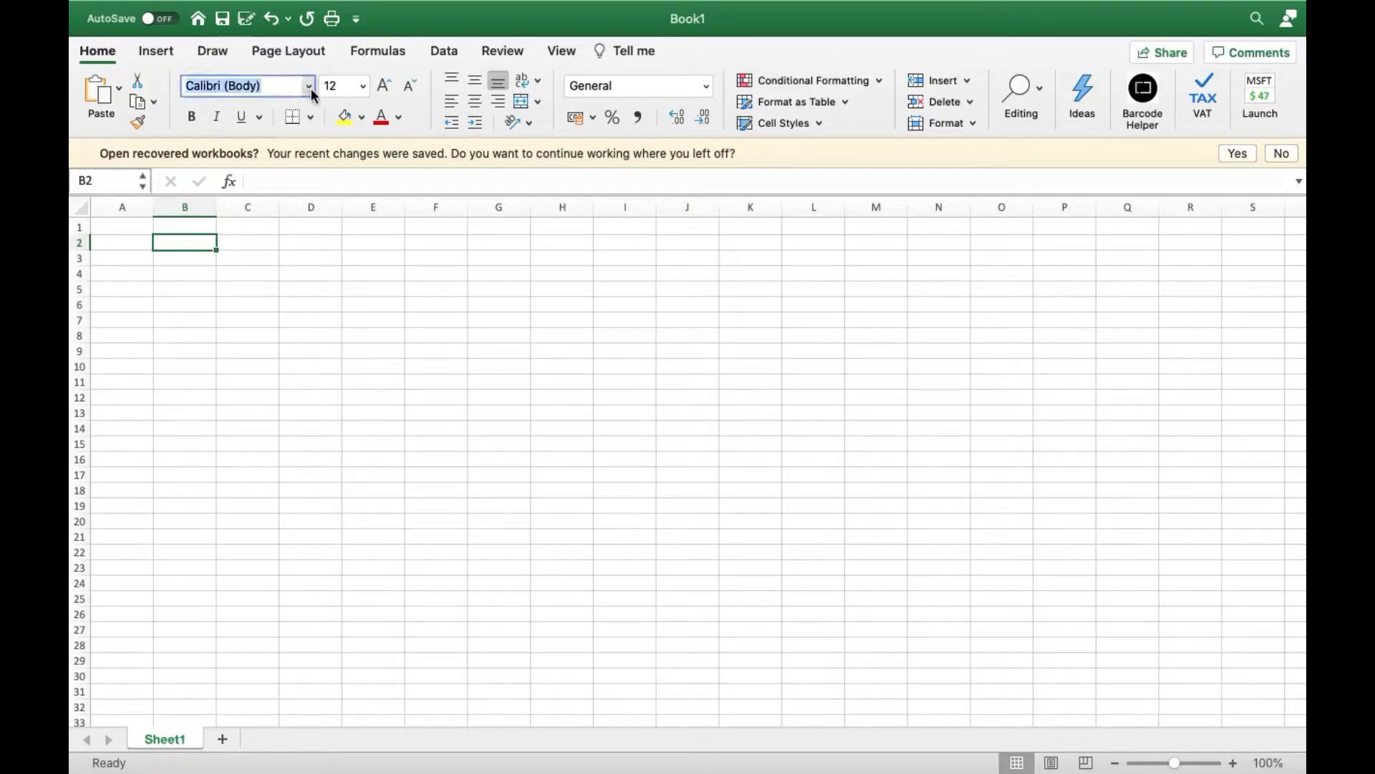
click(307, 88)
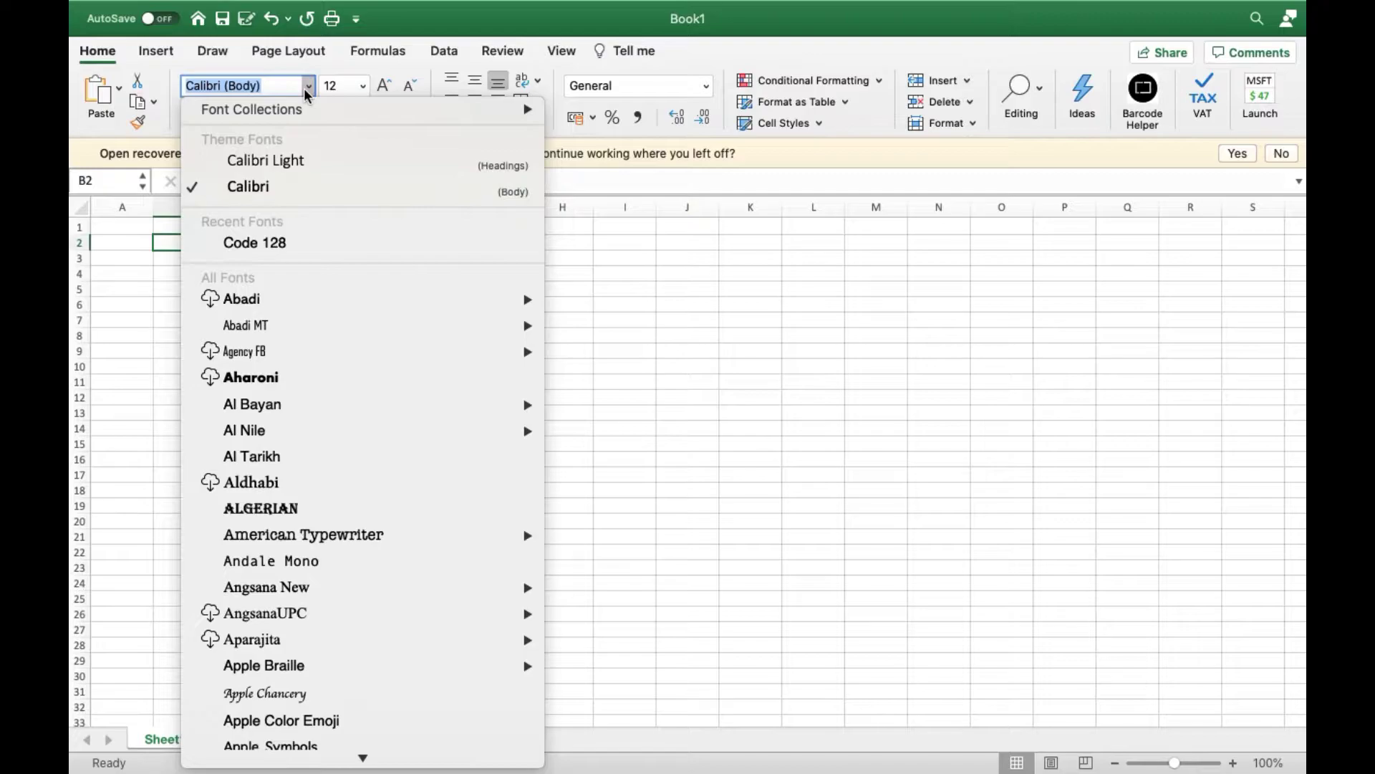
click(278, 243)
click(203, 245)
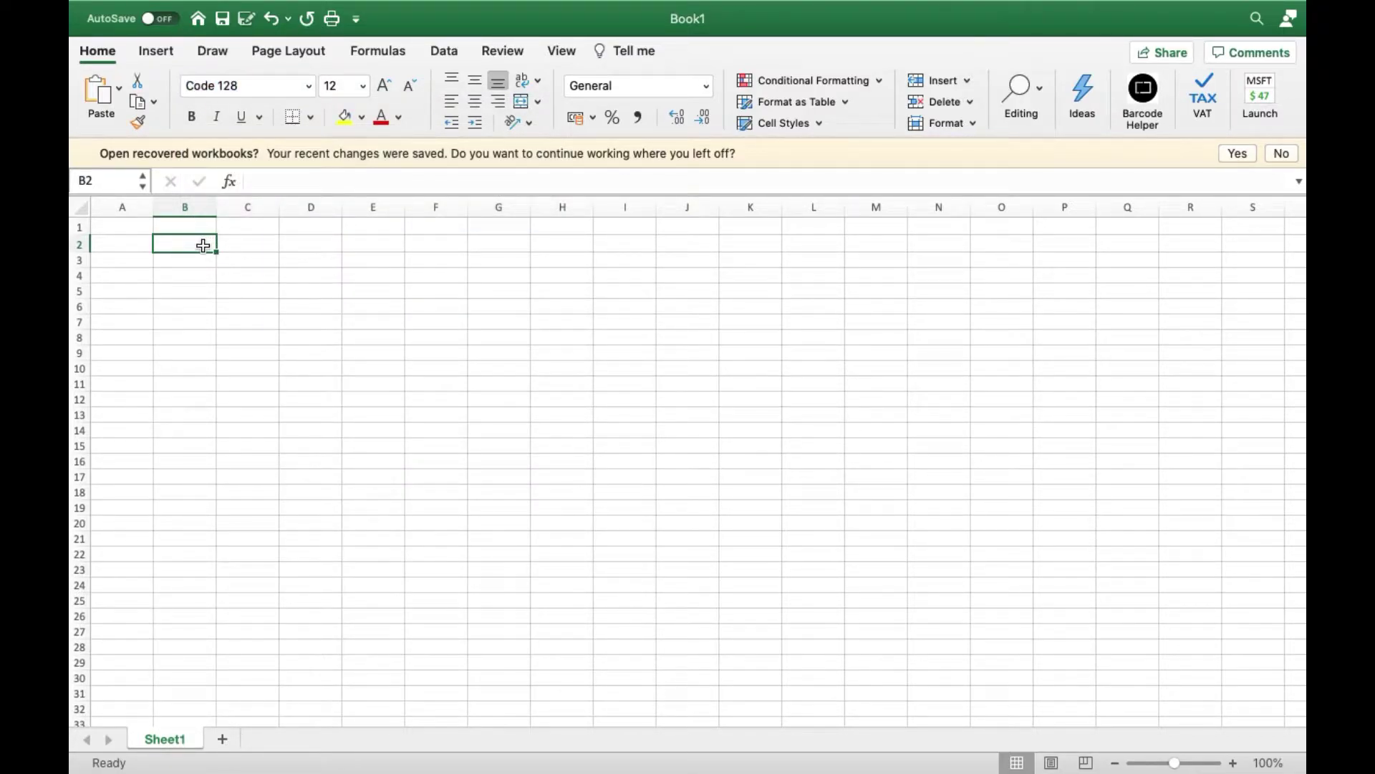
text(thehdgf)
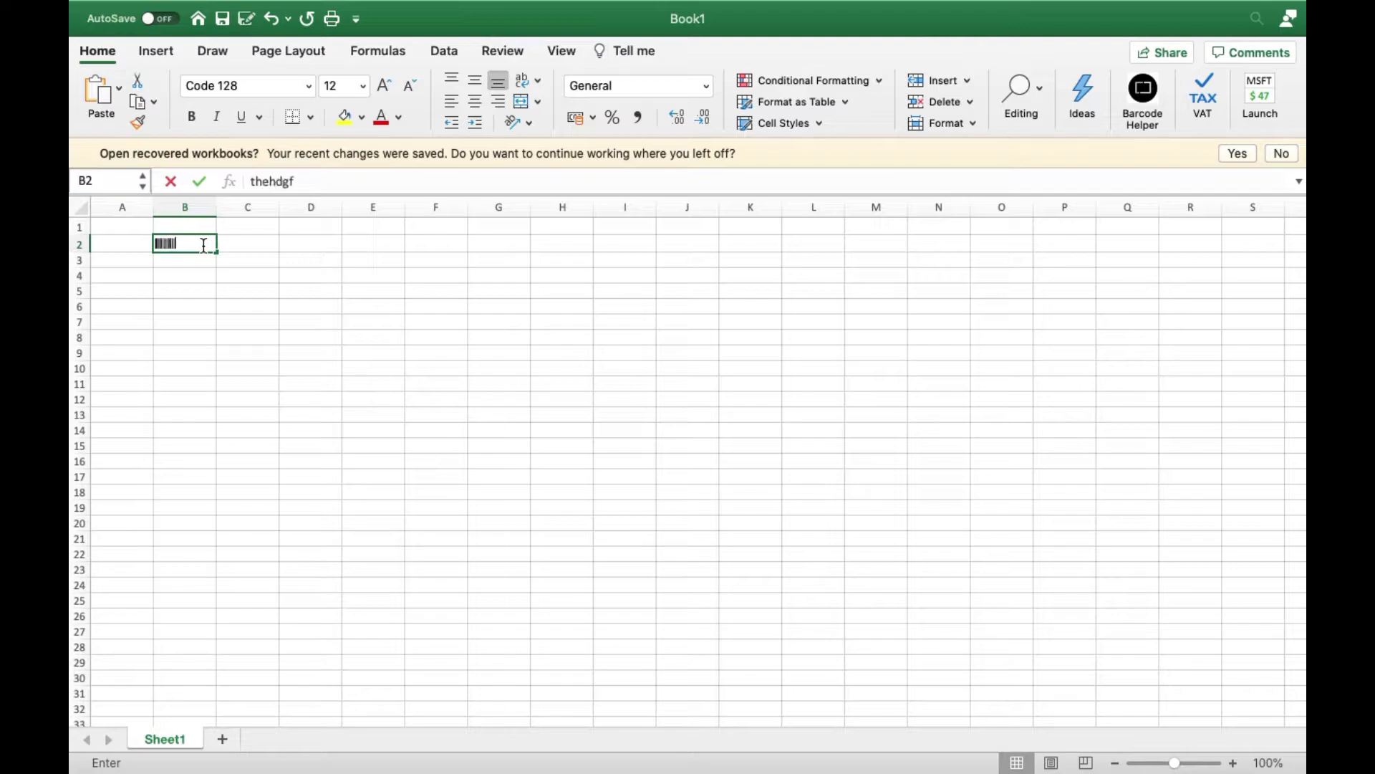
text(dhghdggdhh)
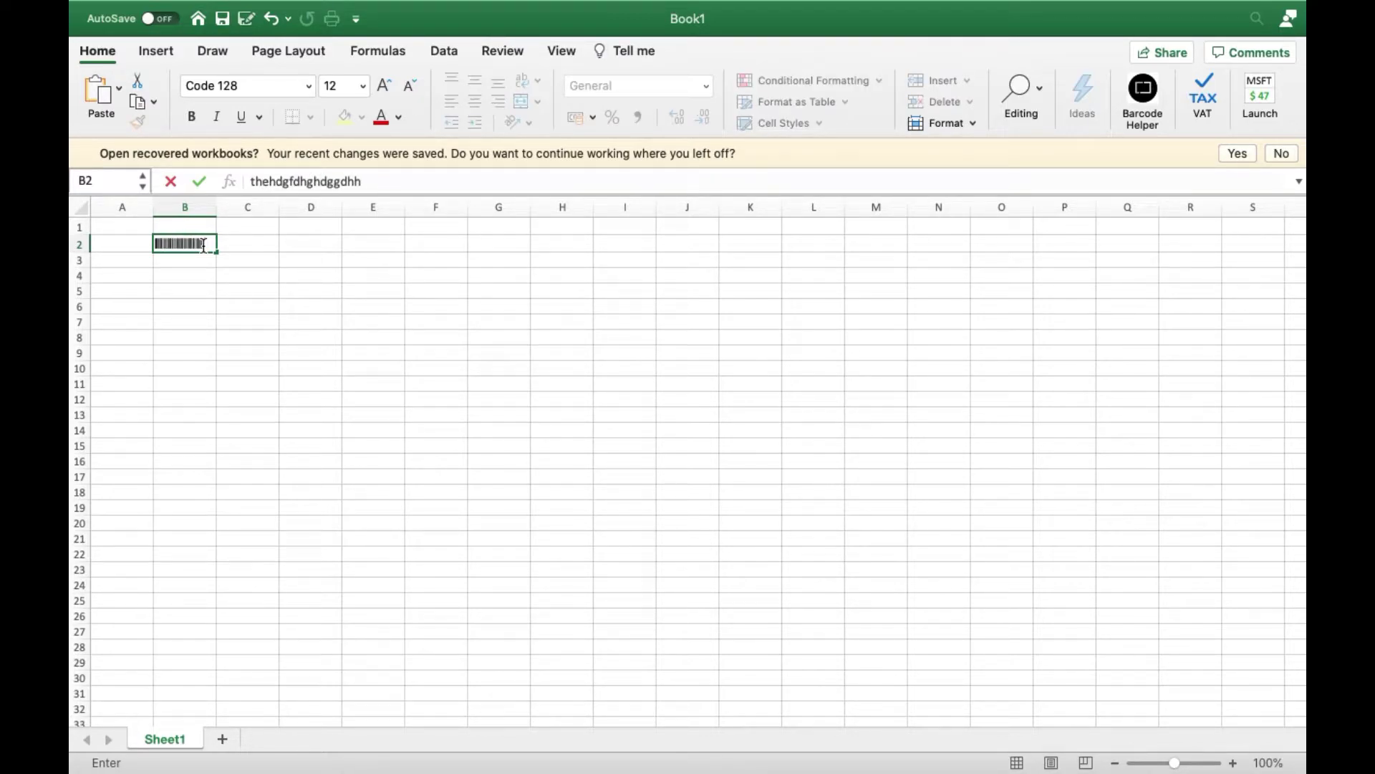
text(64676454674)
key(BackSpace)
key(BackSpace)
key(BackSpace)
key(BackSpace)
key(BackSpace)
key(BackSpace)
key(BackSpace)
key(BackSpace)
key(BackSpace)
key(BackSpace)
key(BackSpace)
key(BackSpace)
key(BackSpace)
key(BackSpace)
key(BackSpace)
key(BackSpace)
key(BackSpace)
key(BackSpace)
key(BackSpace)
key(BackSpace)
key(BackSpace)
key(BackSpace)
key(BackSpace)
key(BackSpace)
key(BackSpace)
key(BackSpace)
key(Escape)
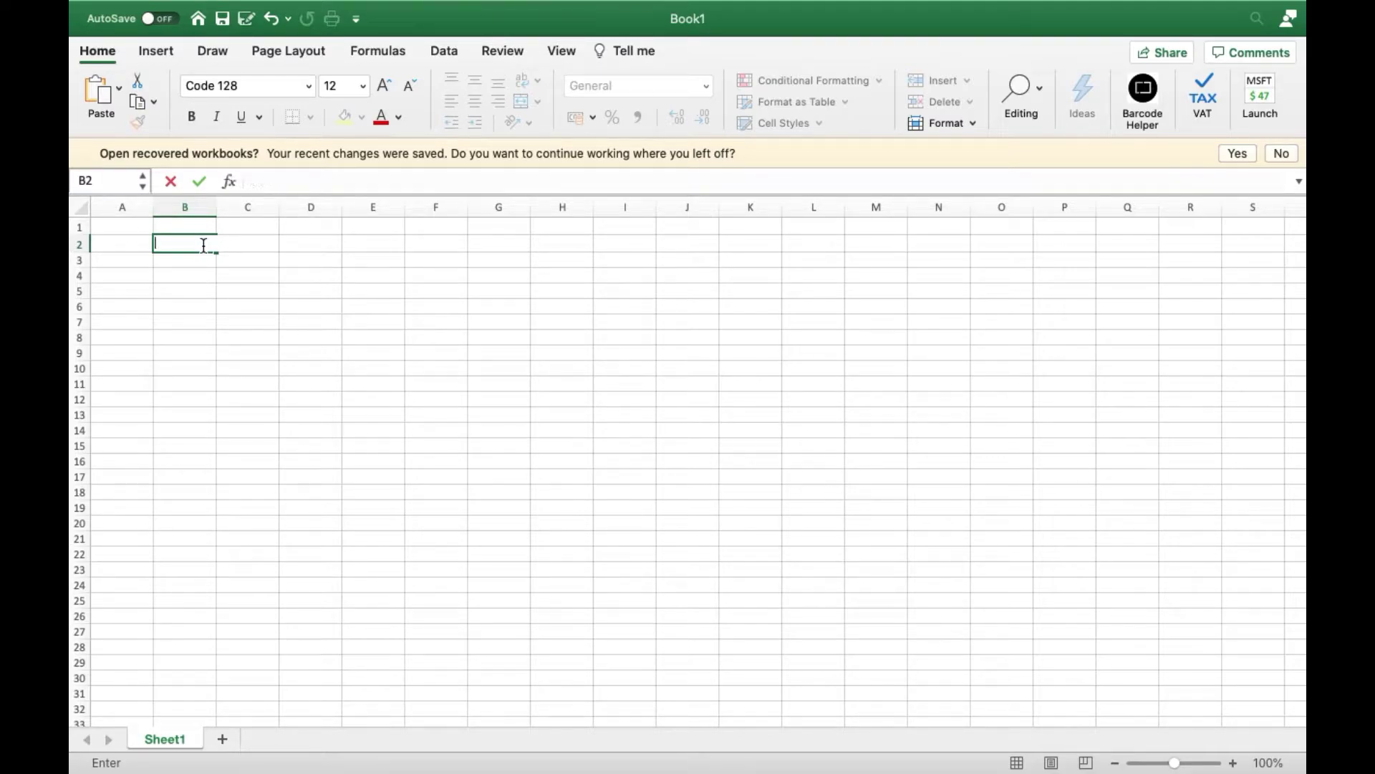
Enter a first name as sample text in cell B5 and reference it in C5 with the formula =B5
click(181, 287)
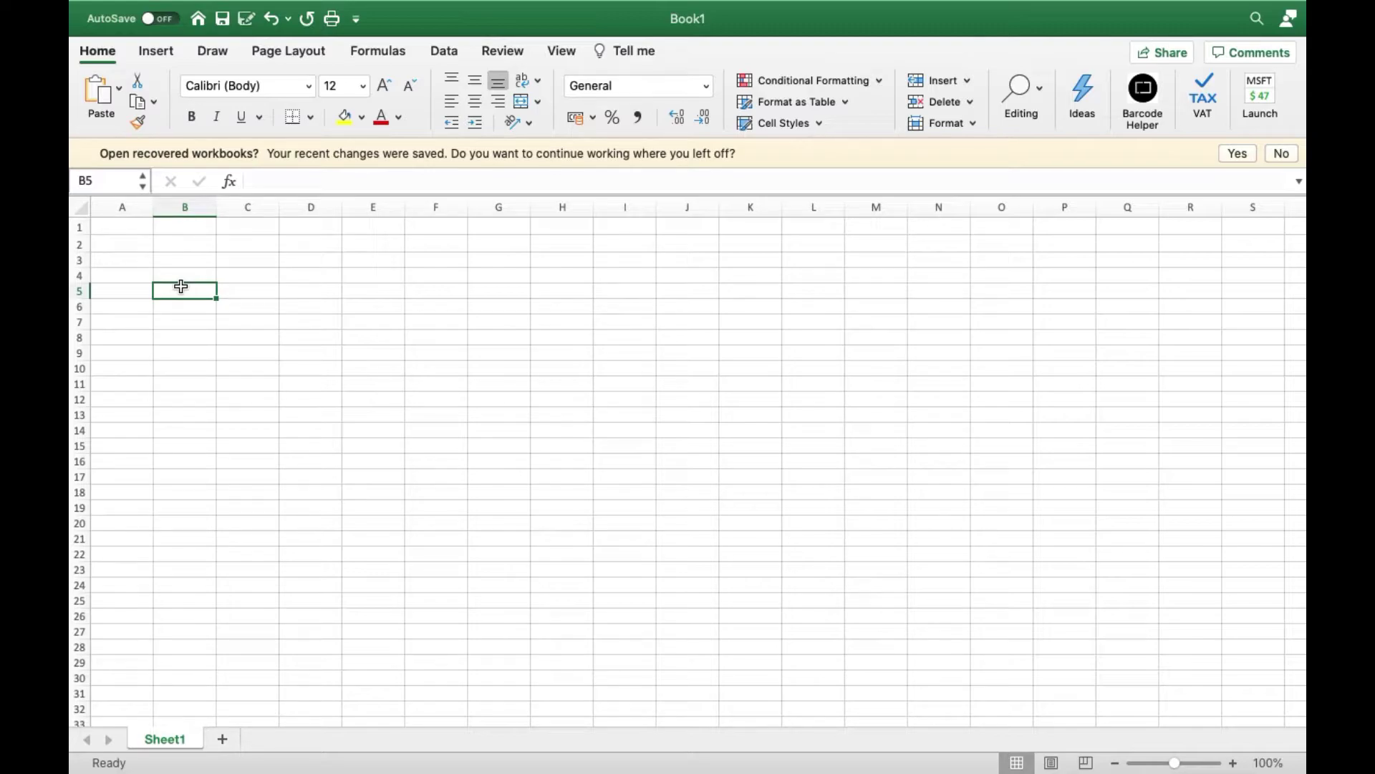
text(james)
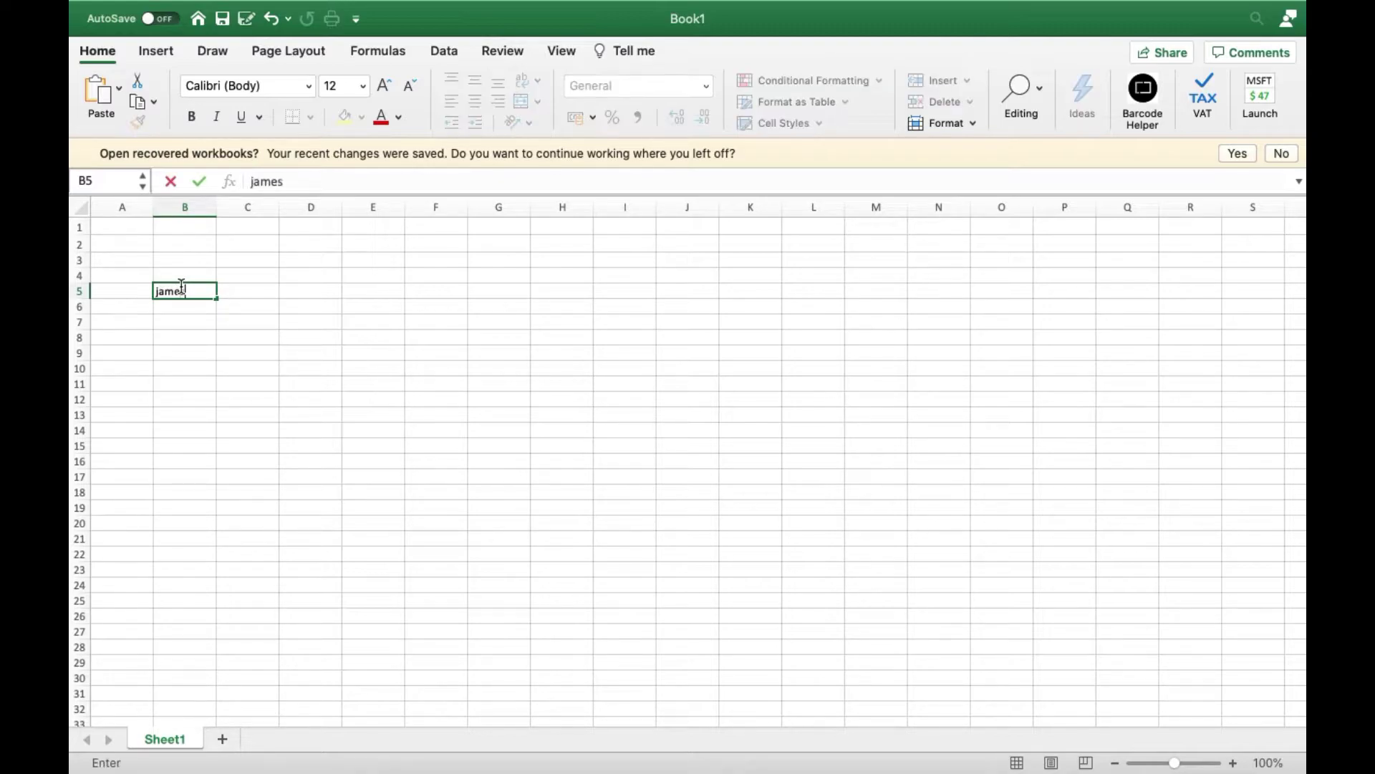
click(262, 293)
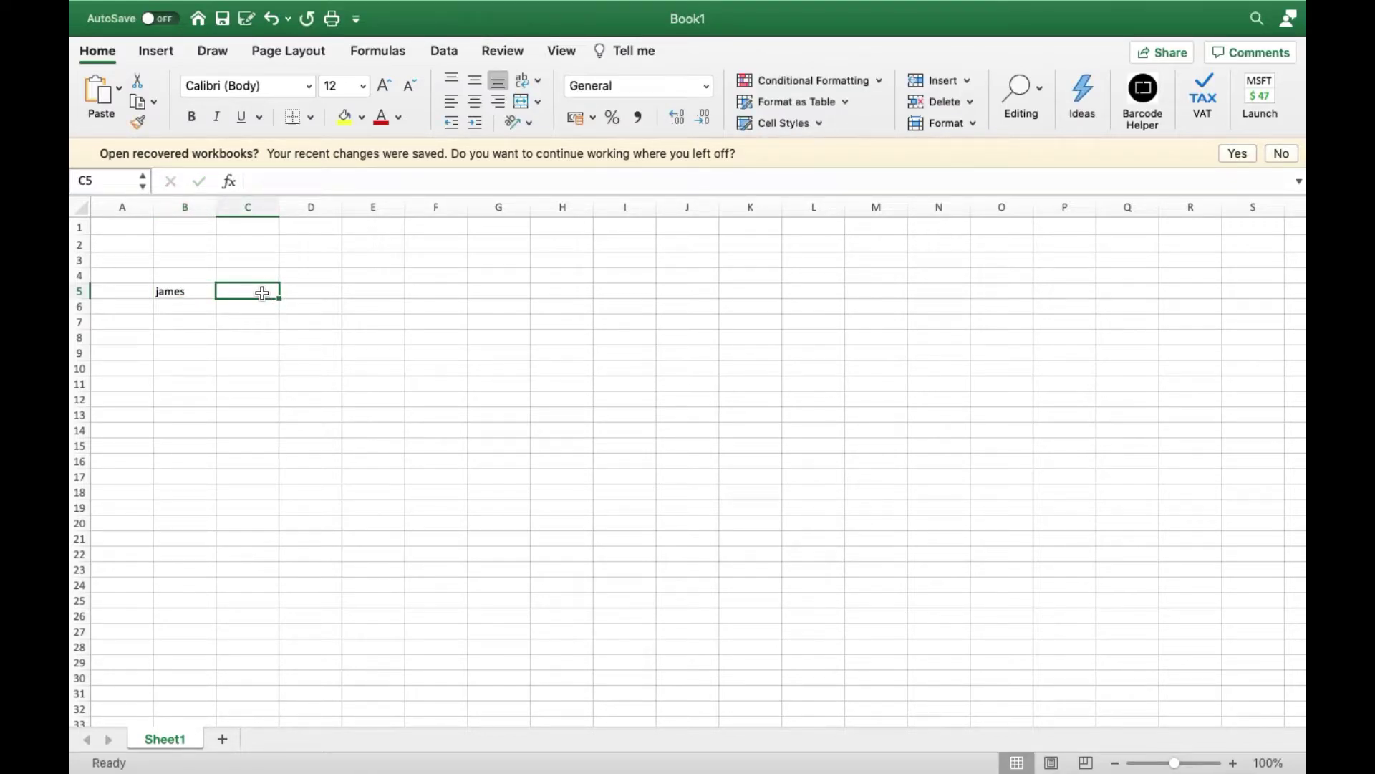
text(=)
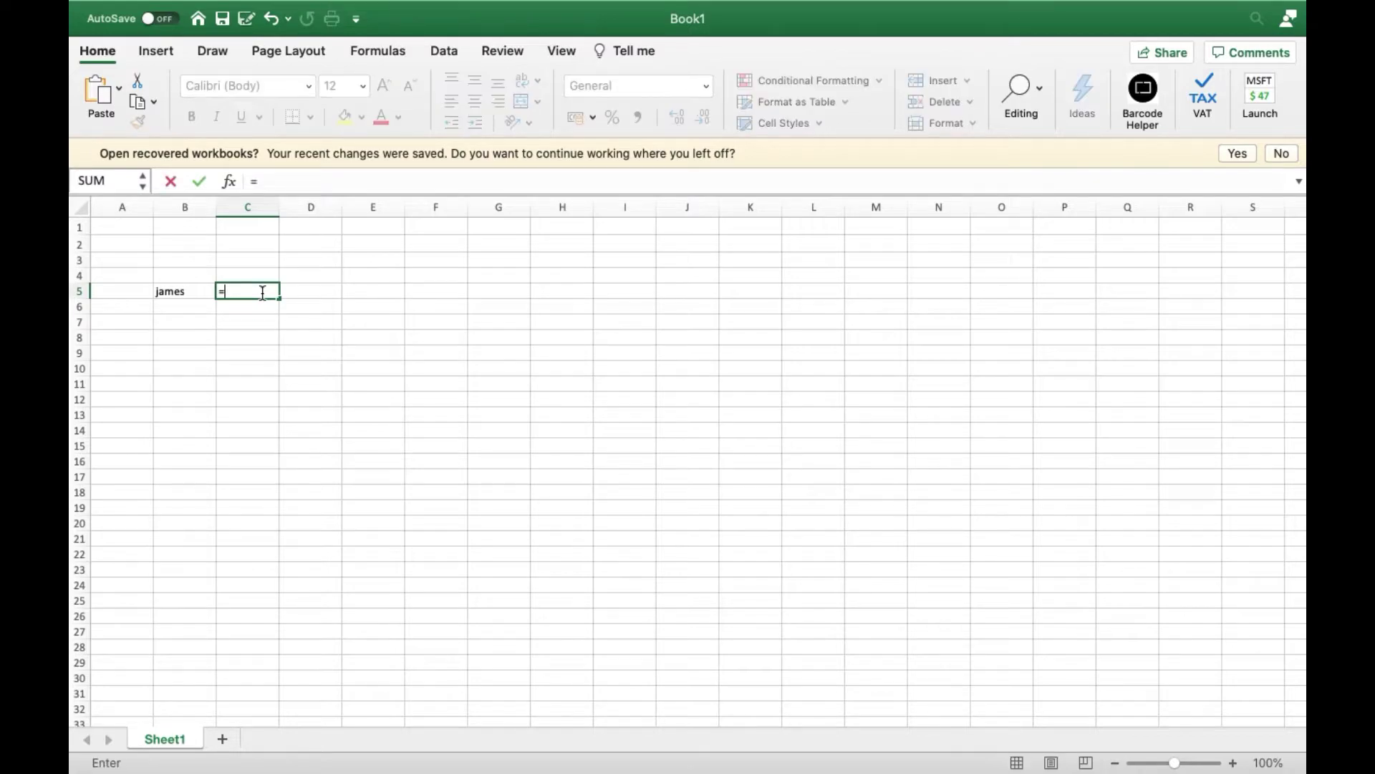
click(186, 293)
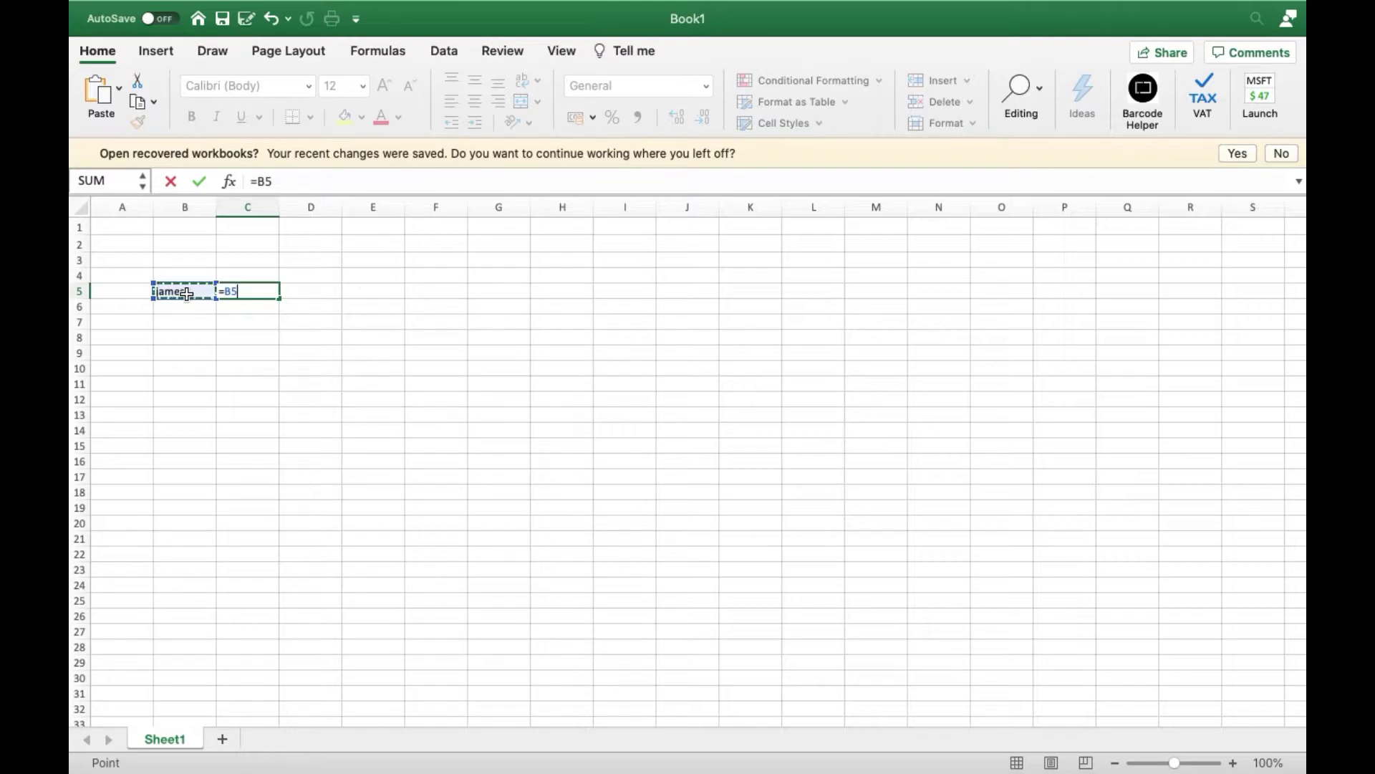
key(Return)
Set the font of cell C5 to Code 128 so the referenced text displays as a barcode
click(264, 288)
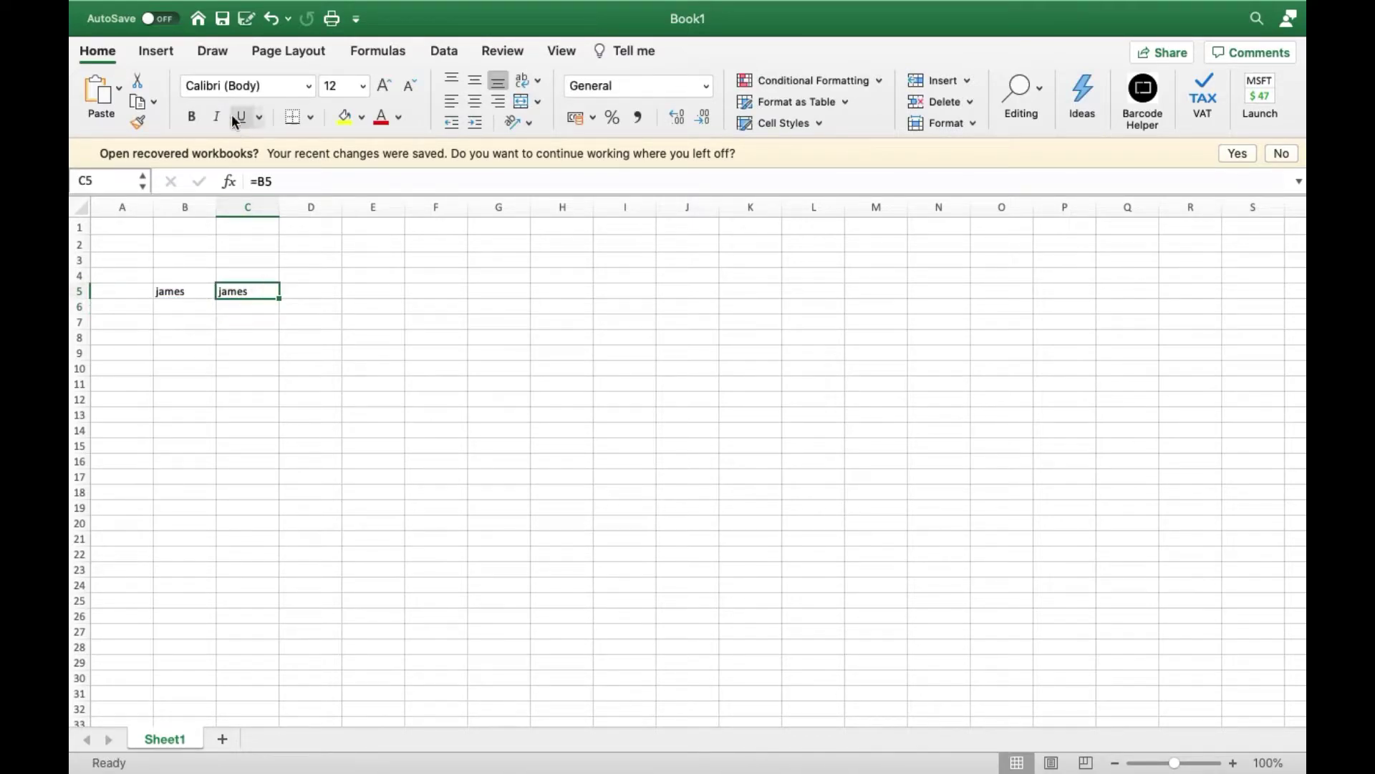
click(308, 84)
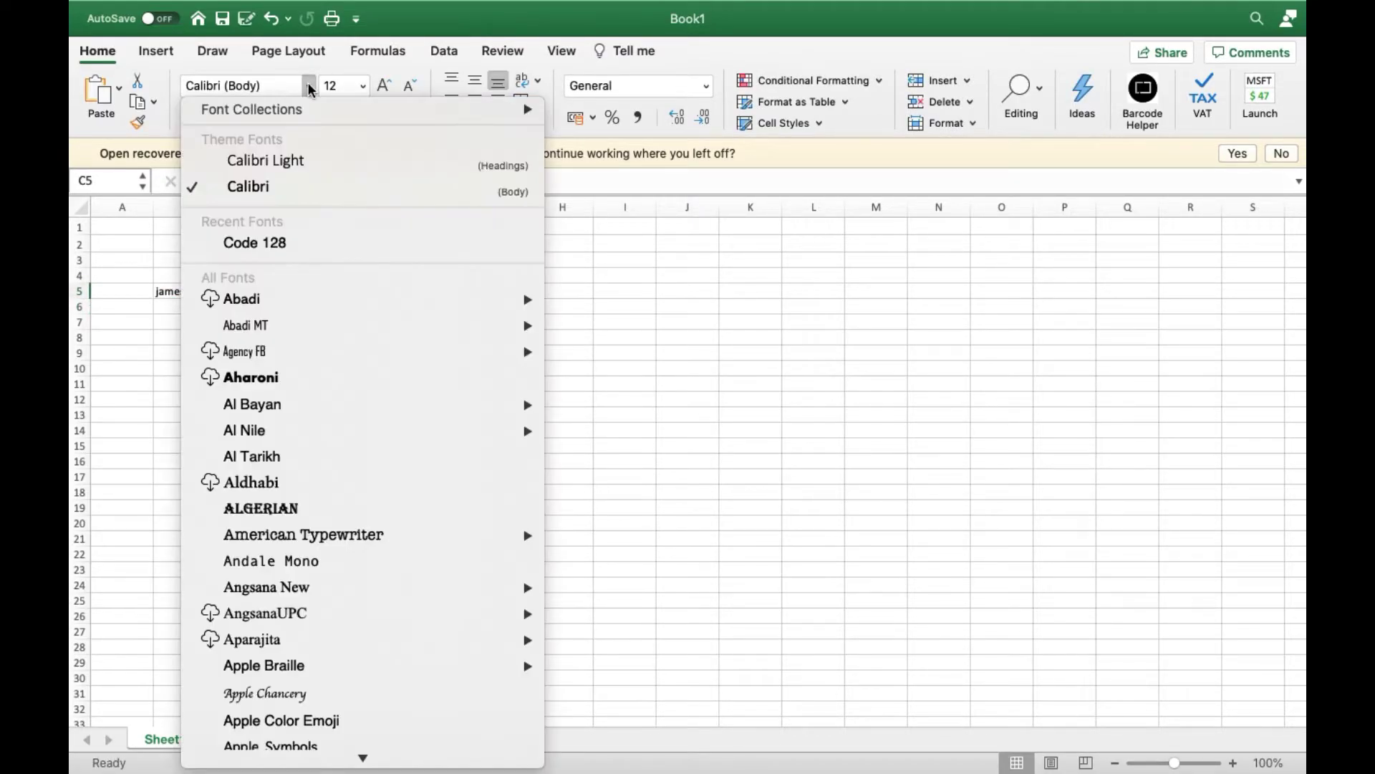
click(284, 244)
click(293, 343)
Enter the number 12337747 in cell B6 below the sample name
click(184, 310)
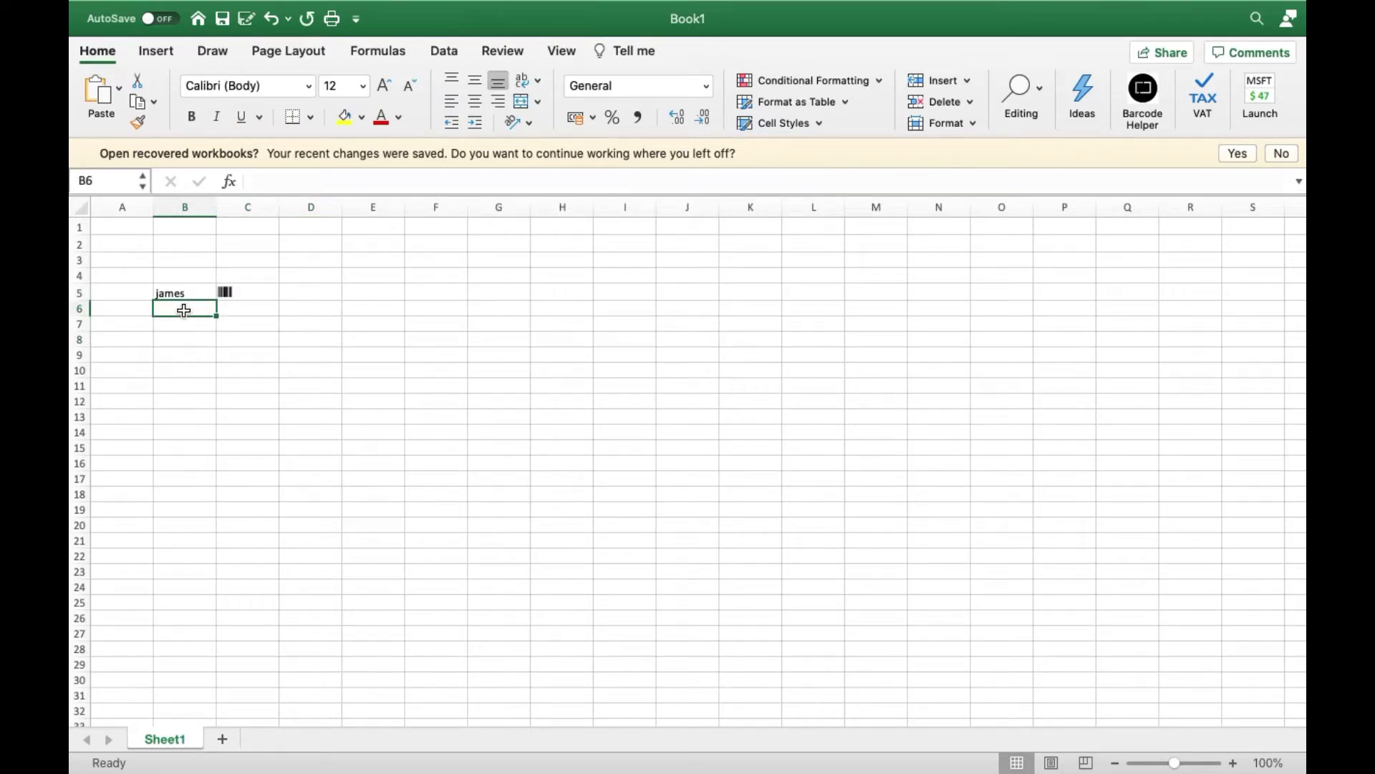
text(12337747)
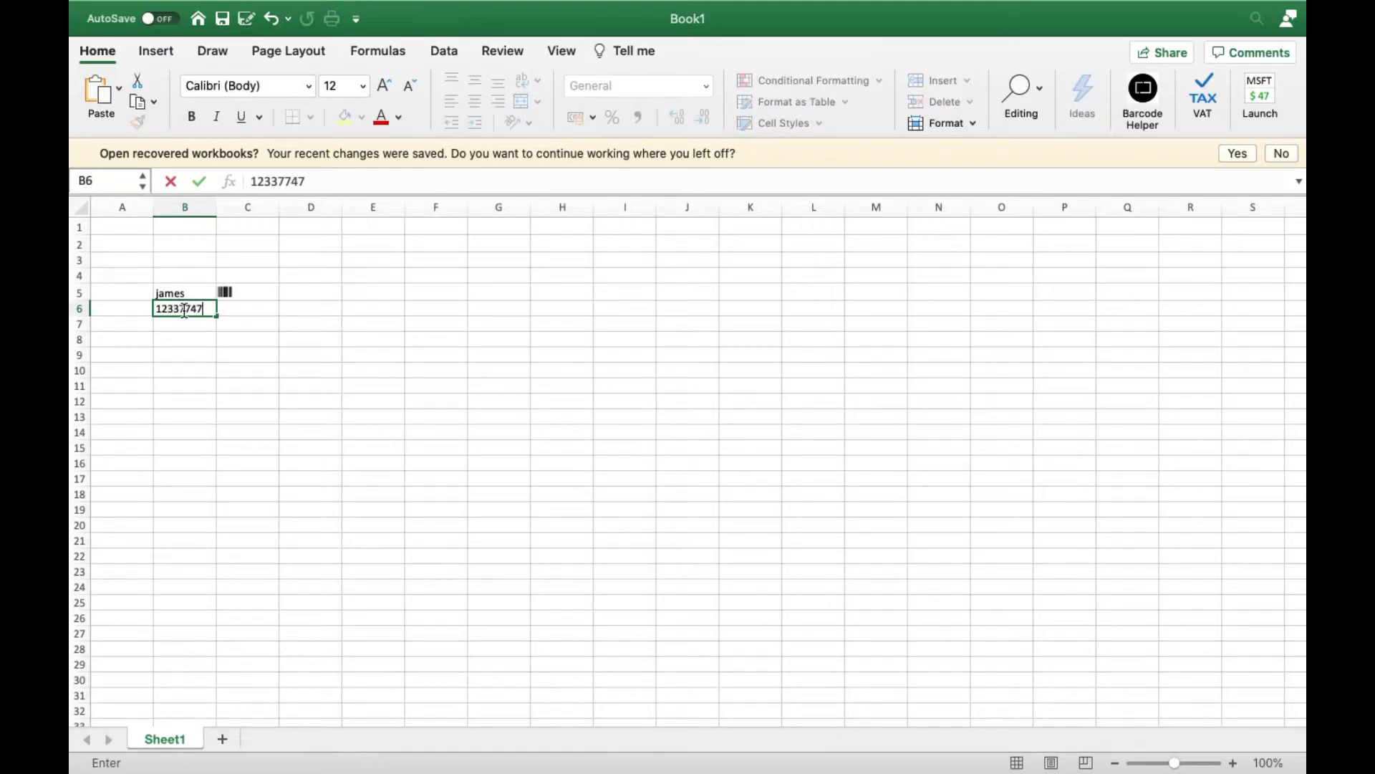
click(258, 307)
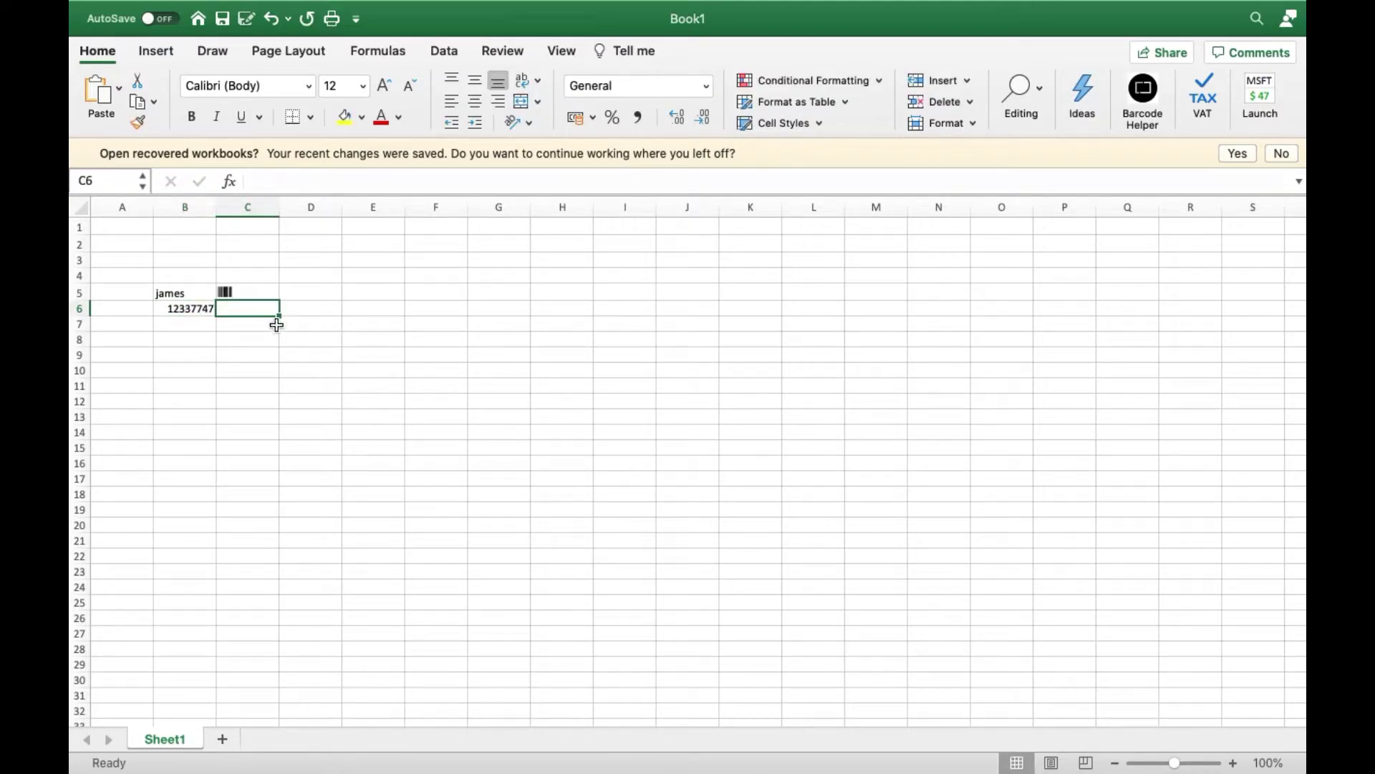
text(=)
click(276, 292)
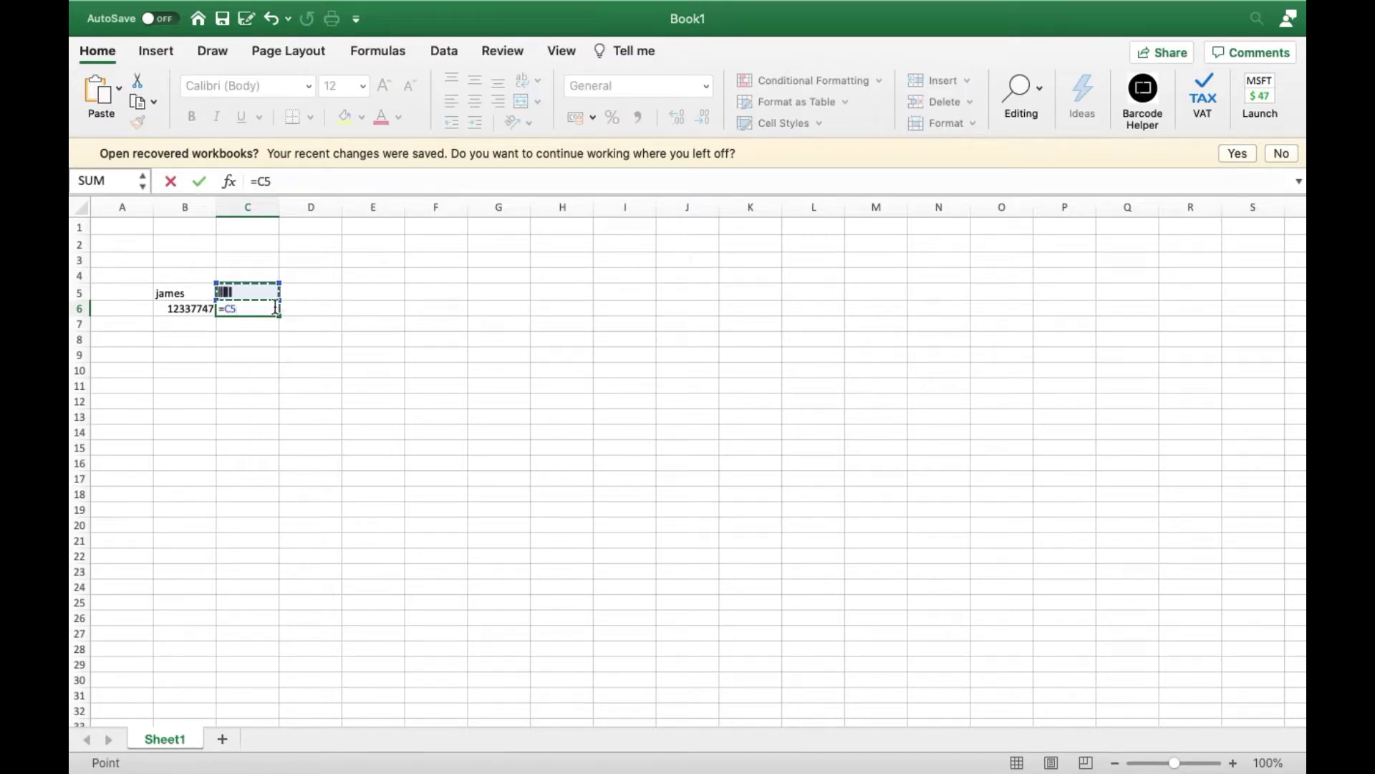
key(Escape)
Fill the barcode formula and its formatting from cell C5 down into C6
click(275, 293)
drag(279, 300, 280, 312)
click(260, 341)
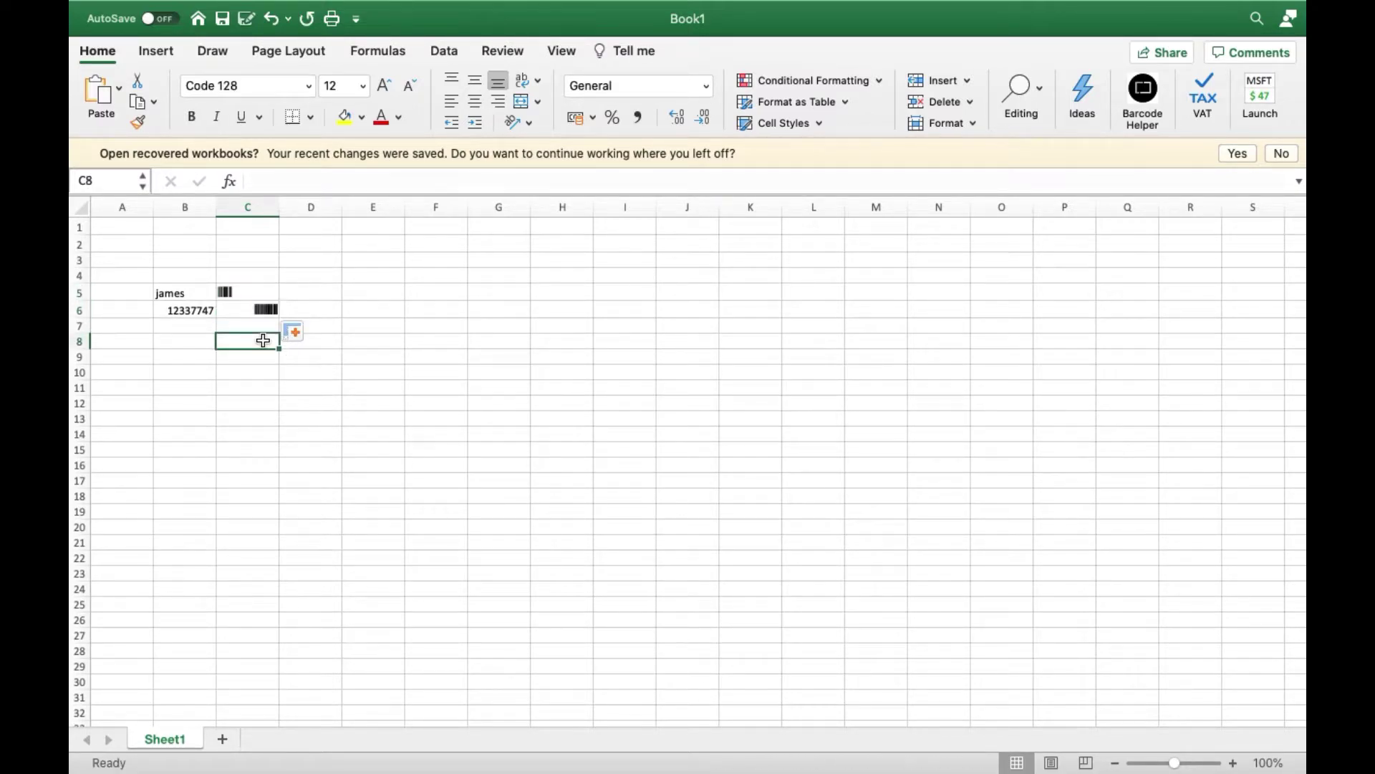
Right-align the barcode in cell C5 to match the one in C6
click(266, 313)
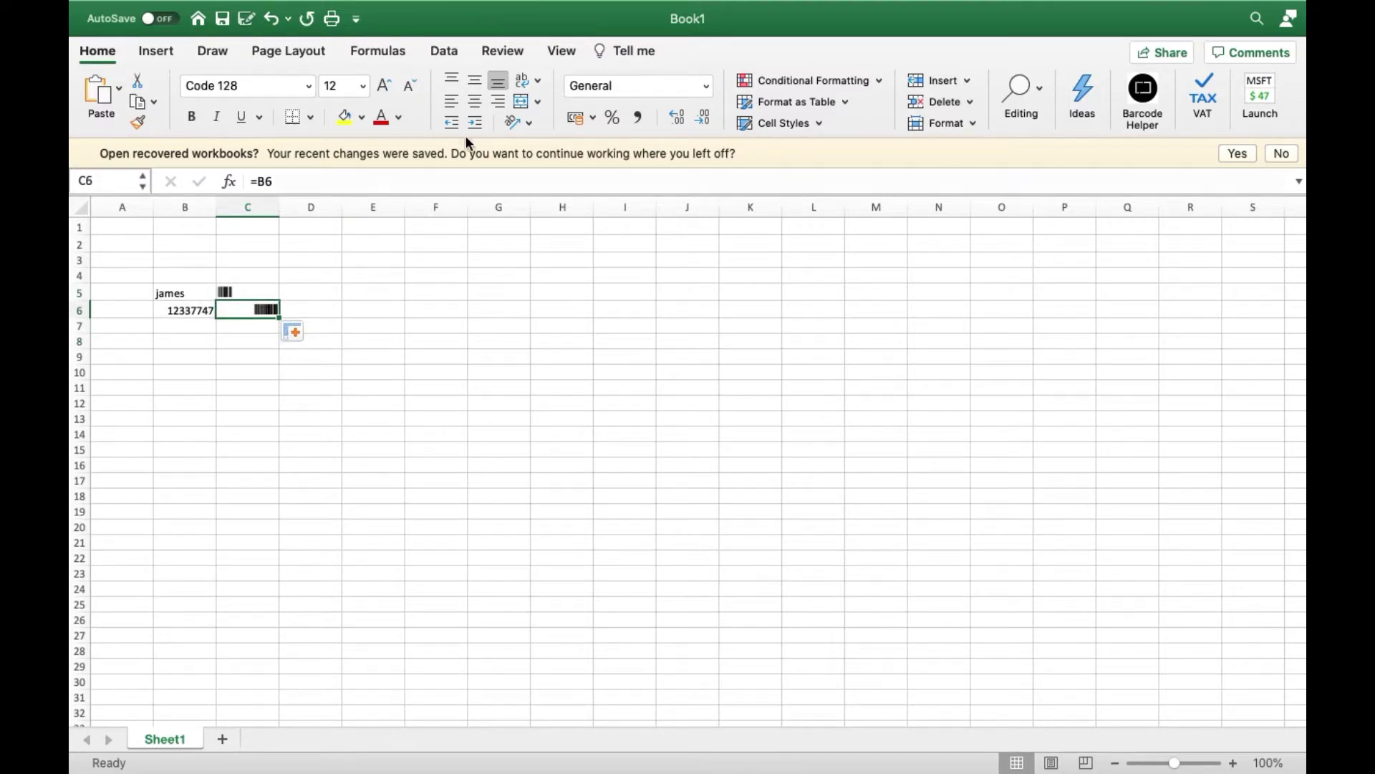
click(256, 292)
click(493, 104)
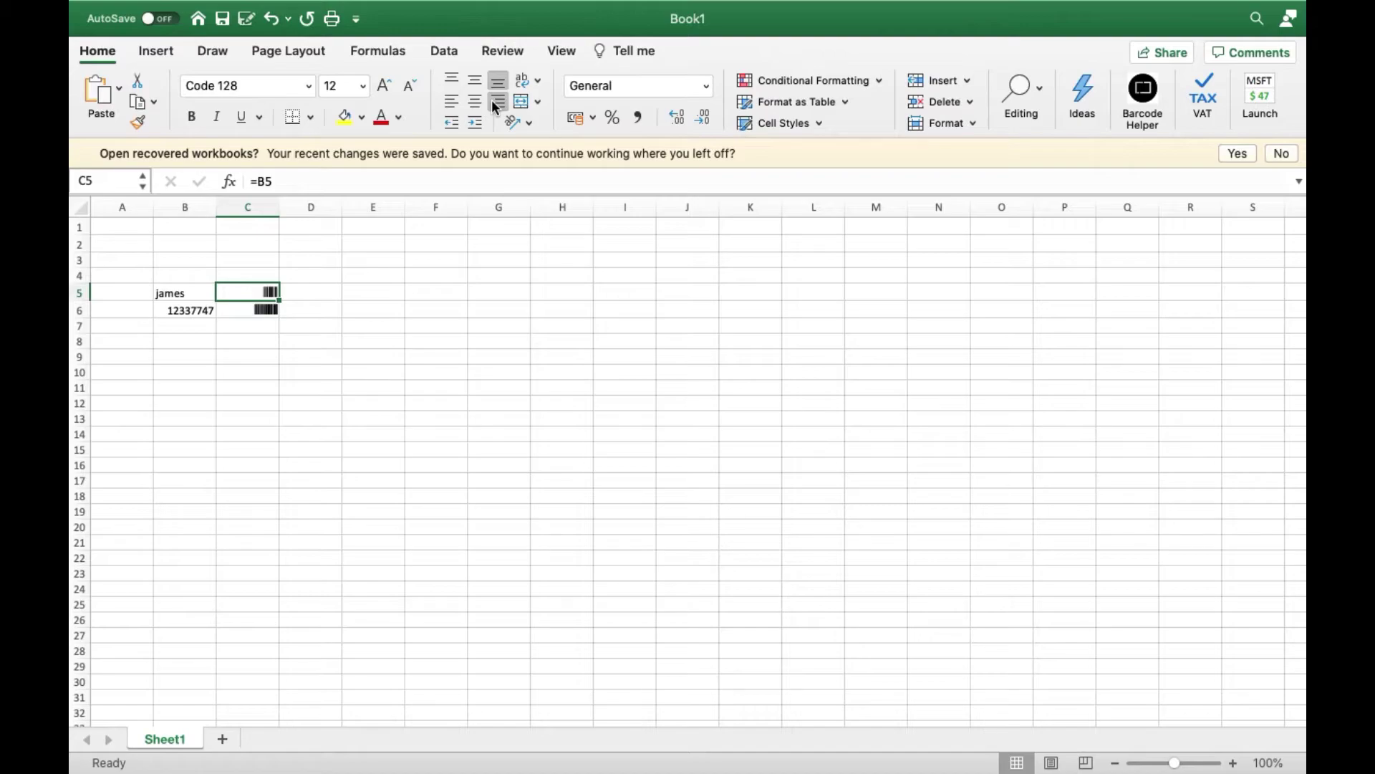
click(262, 310)
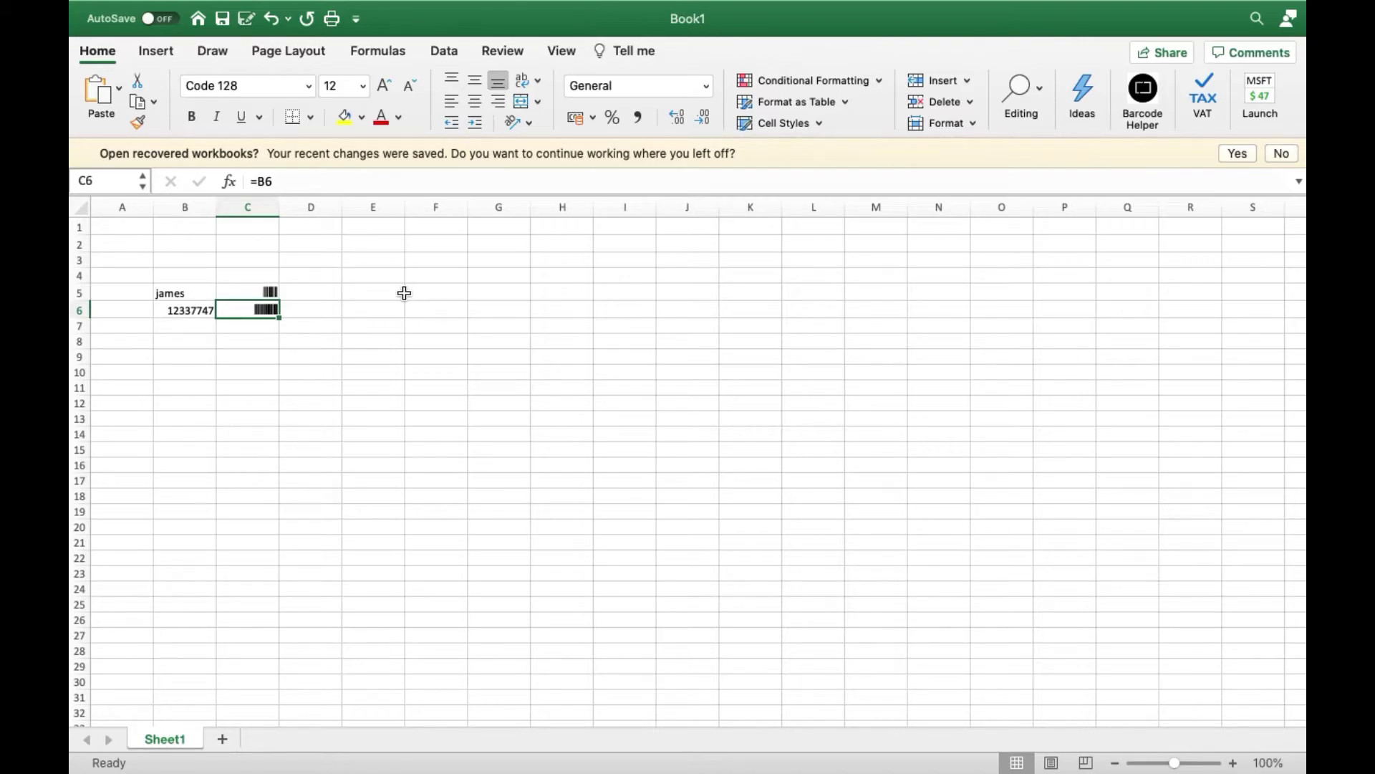
Switch to the Pastebin page EXCEL CODE128 in the browser and copy the complete code128 function, lines 1 to 85
key(ctrl+Right)
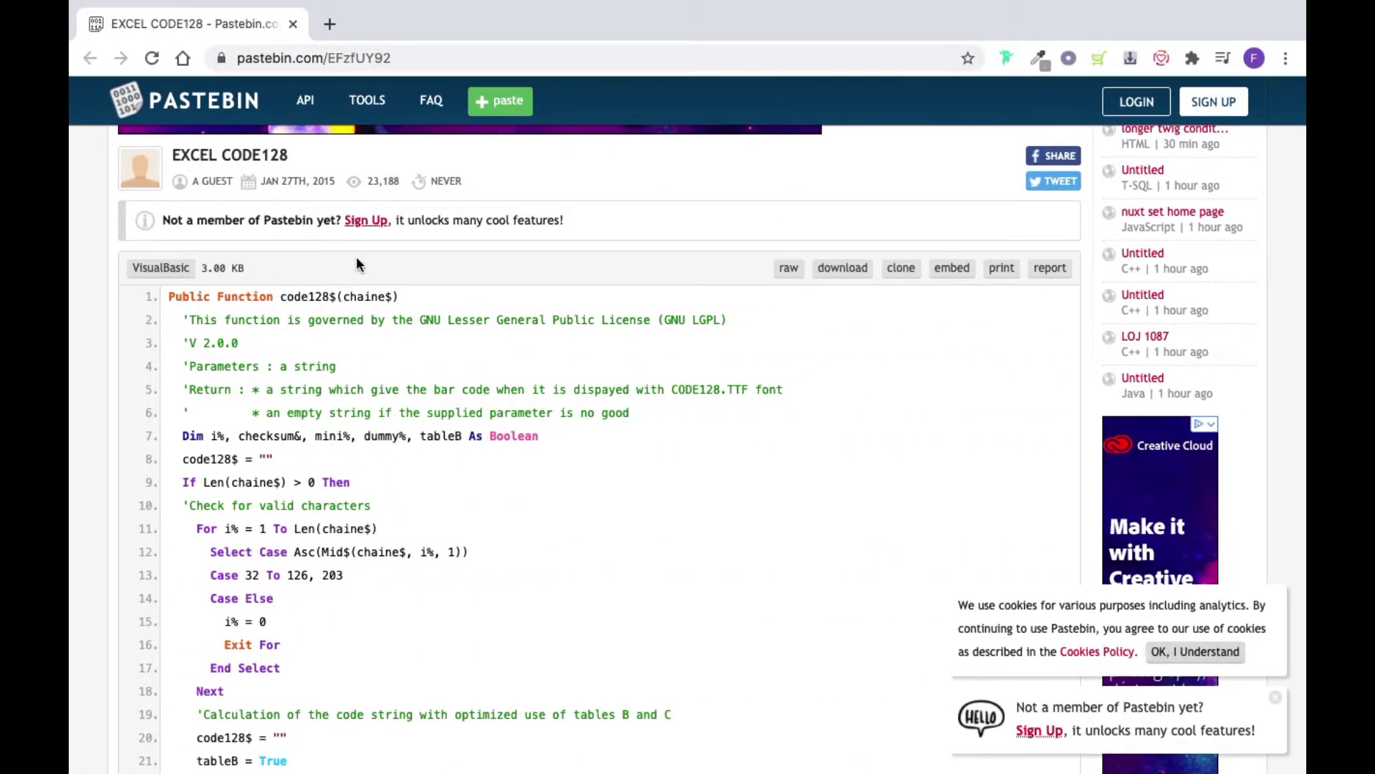
click(392, 56)
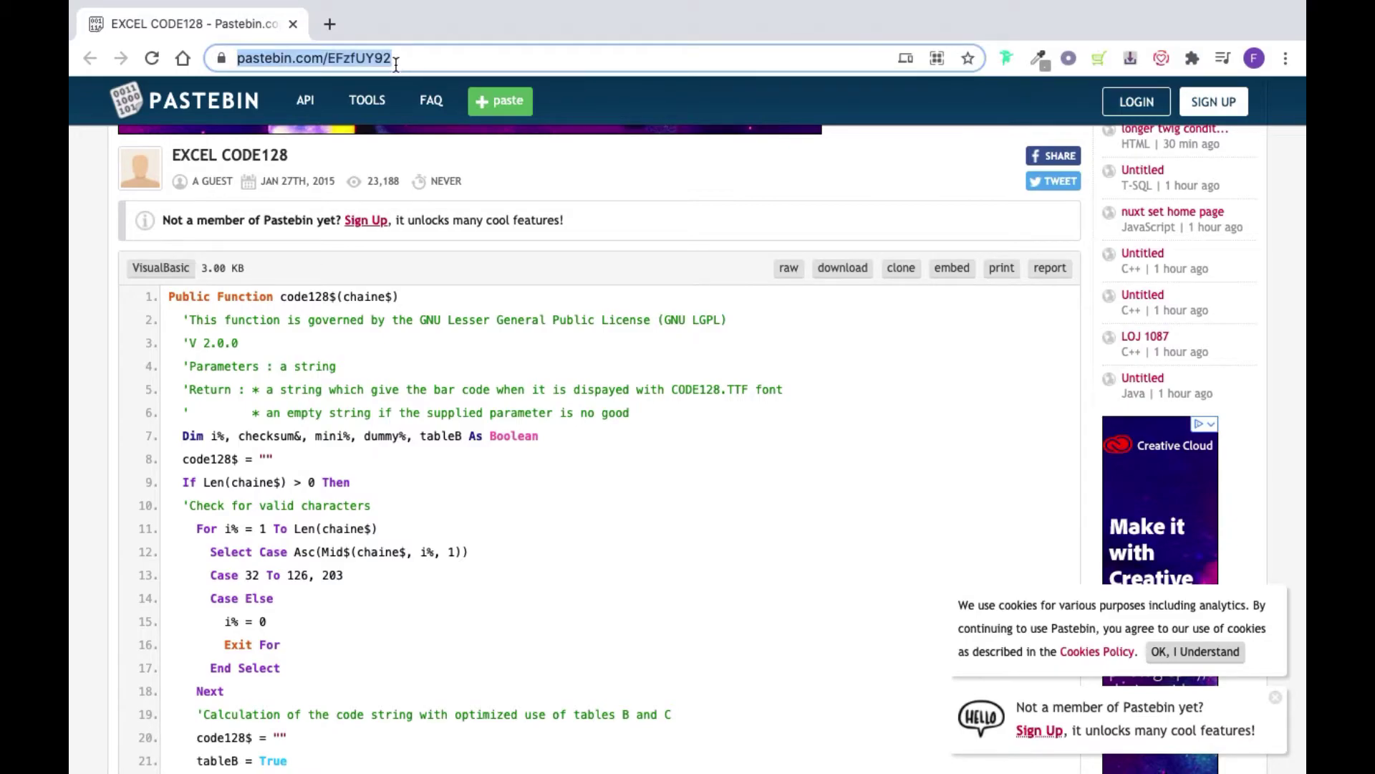
scroll(324, 392, down, 3)
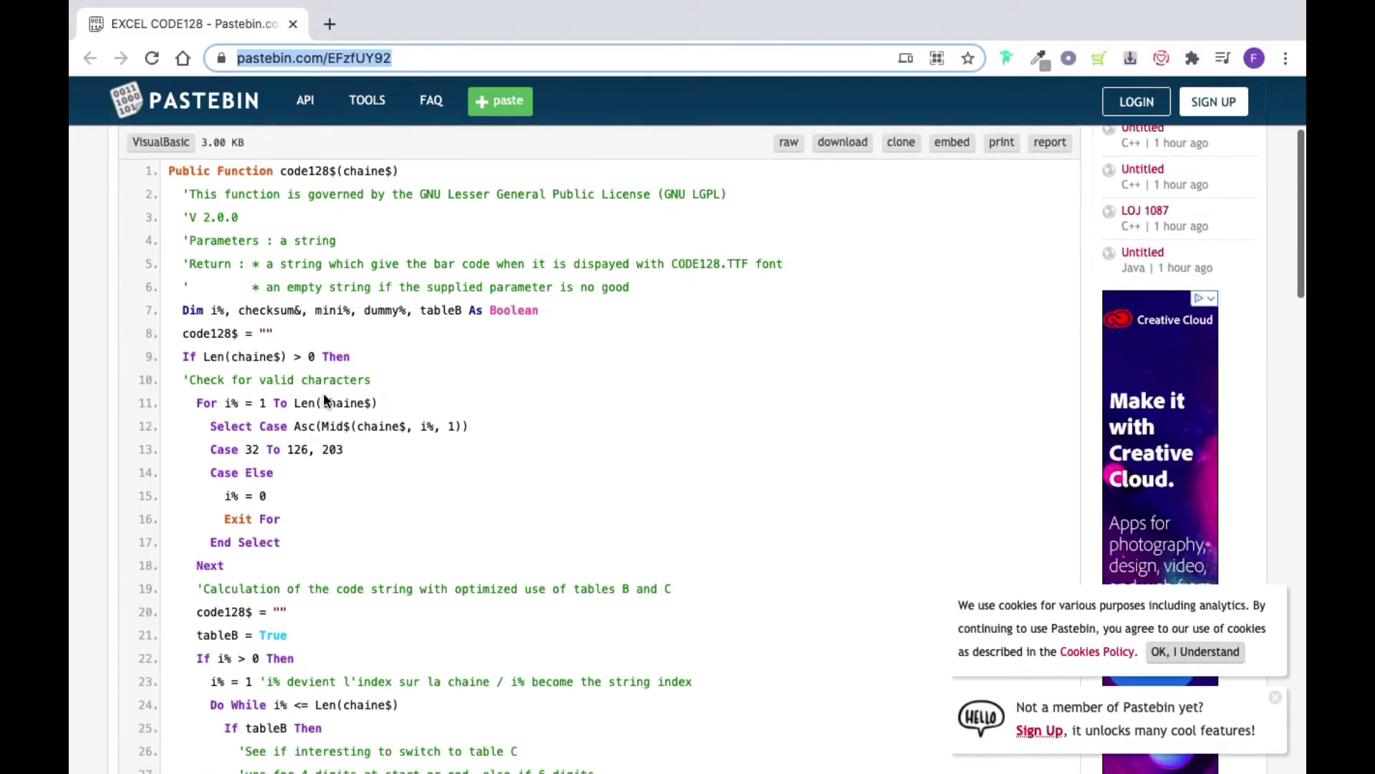
scroll(324, 393, up, 4)
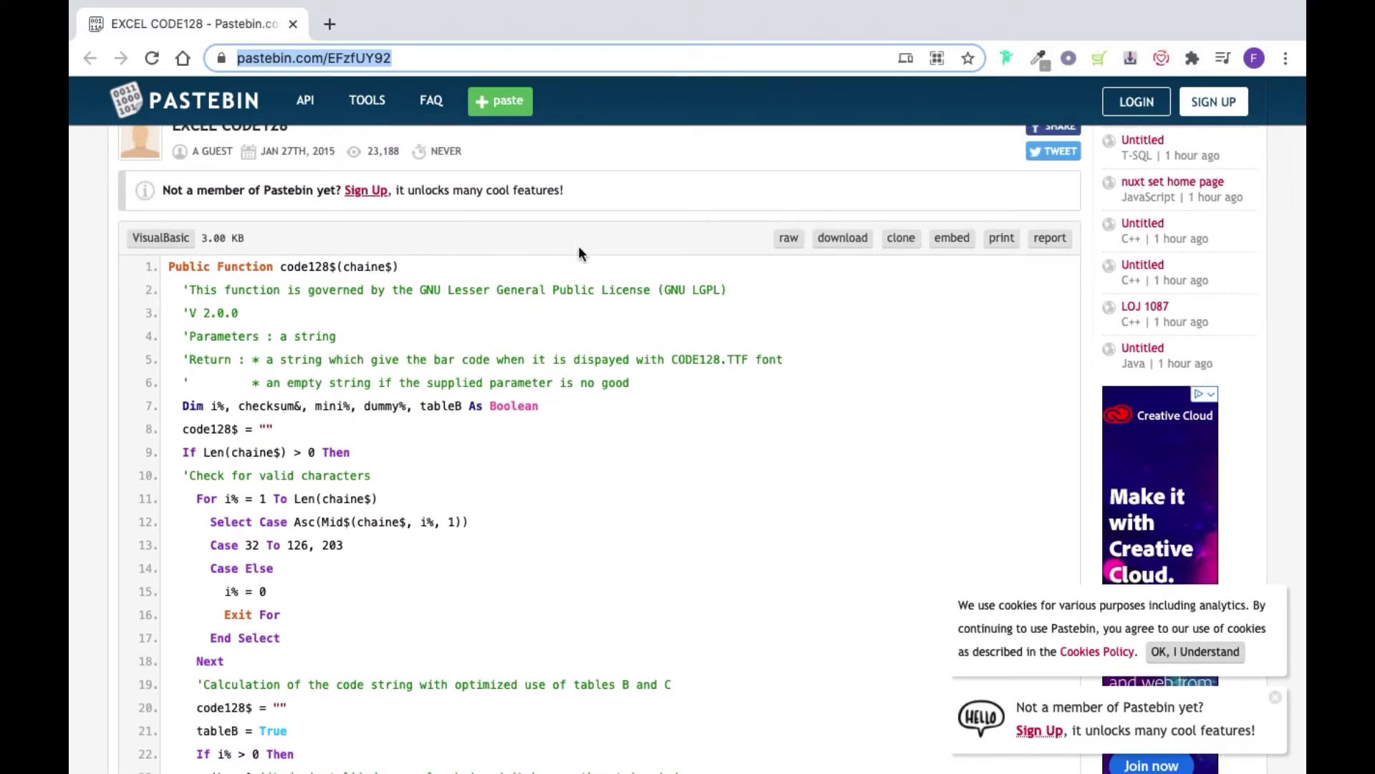
click(171, 268)
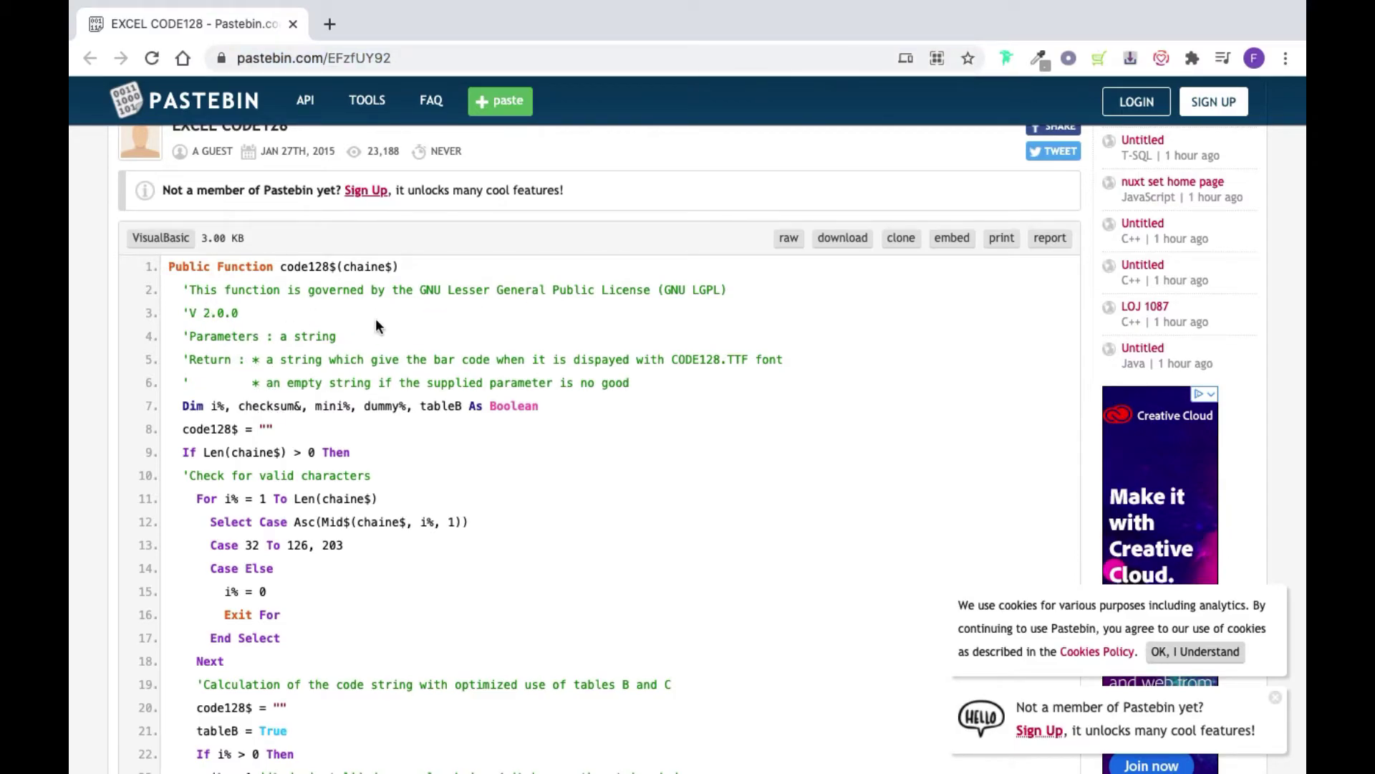
drag(172, 266, 307, 682)
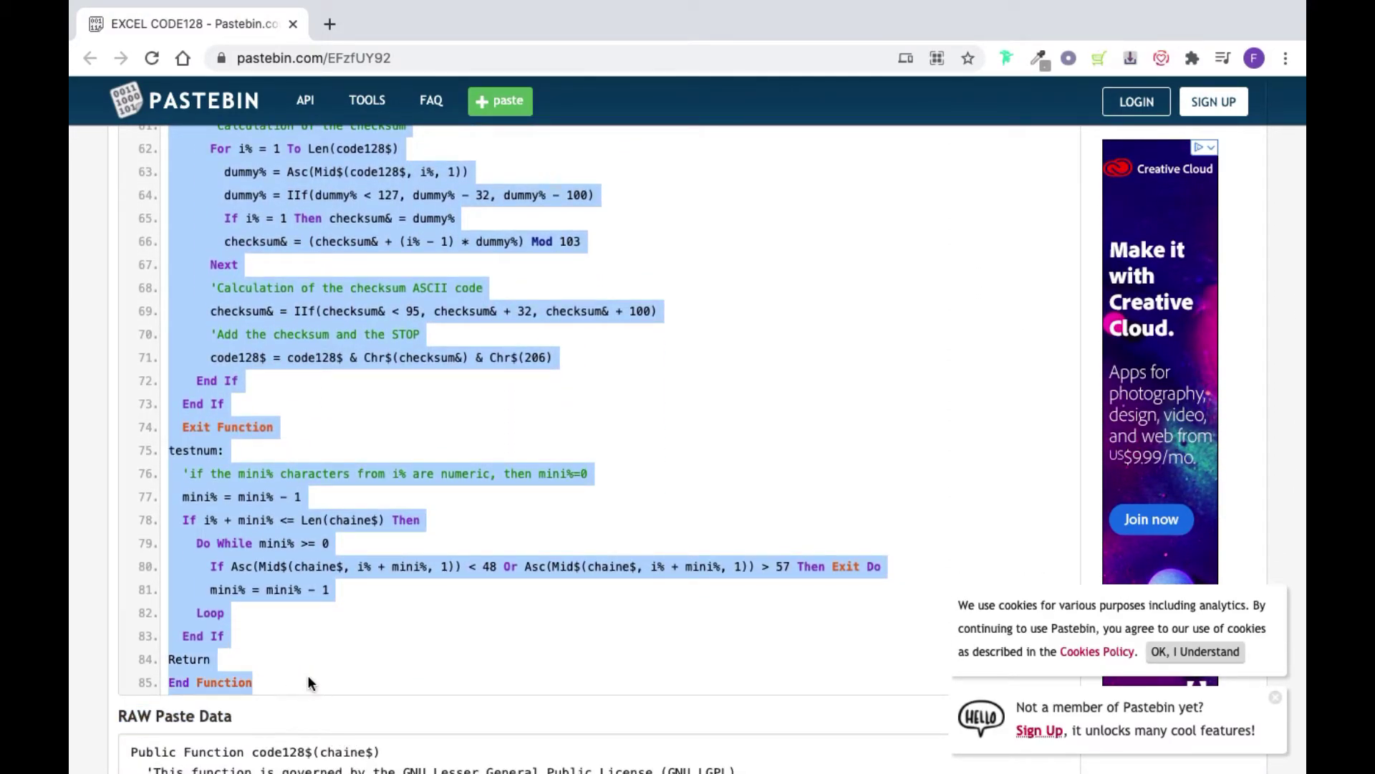
right_click(228, 535)
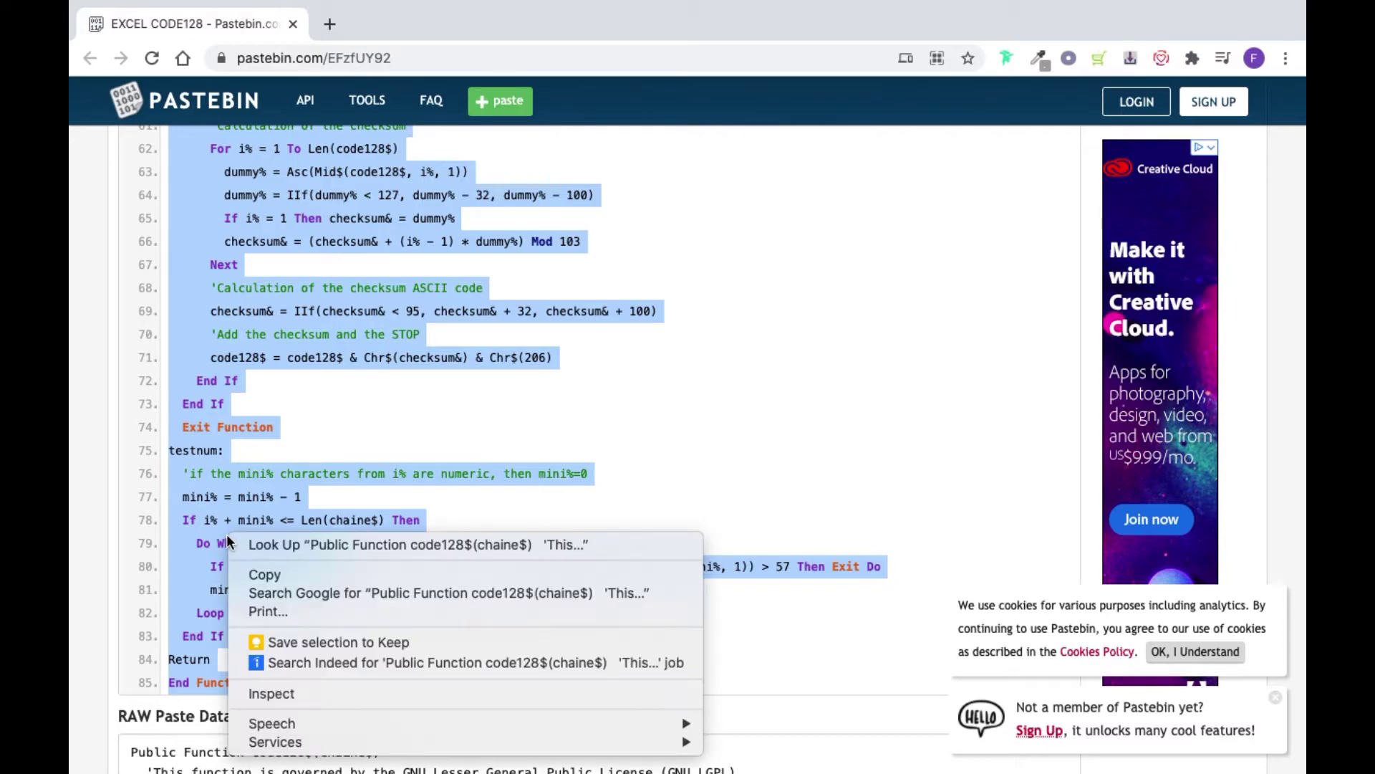
click(266, 574)
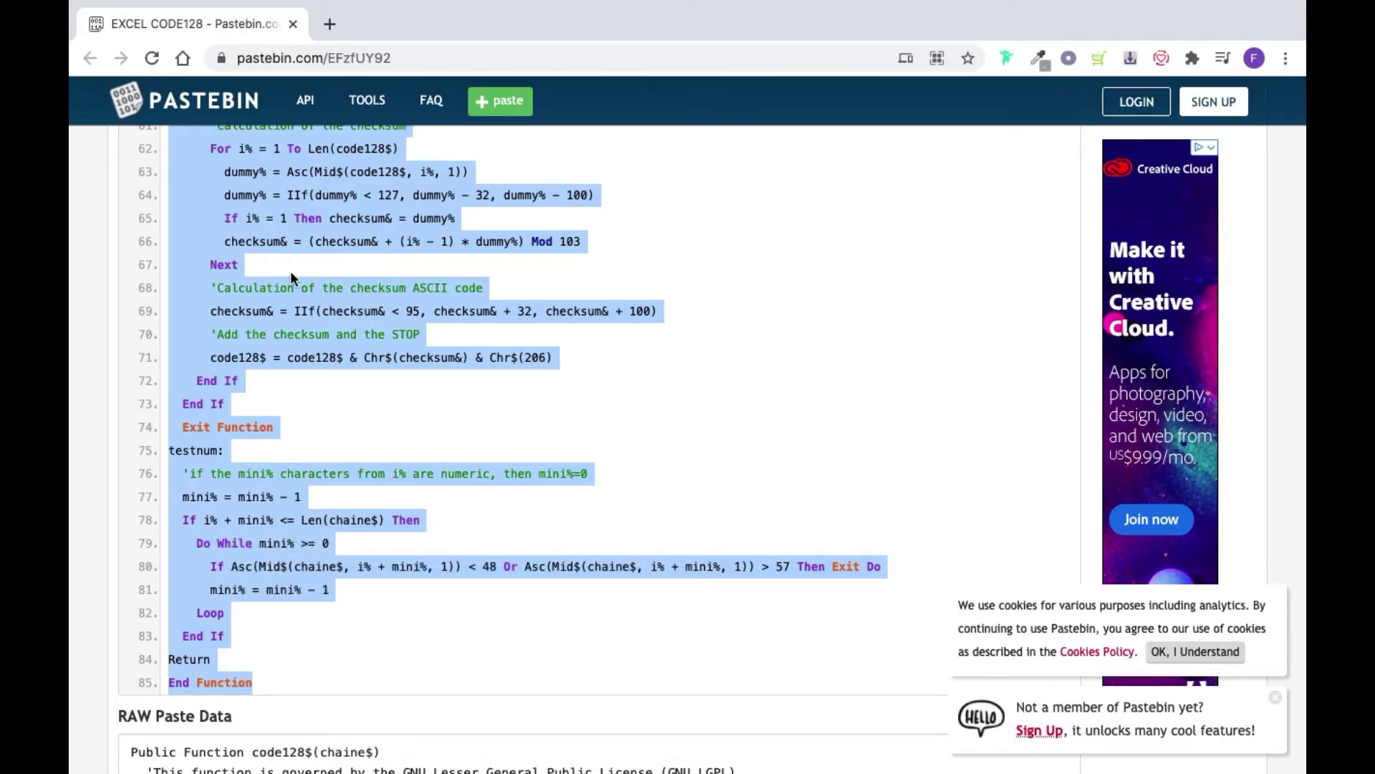
Switch back to the Excel workbook and open the Visual Basic Editor
key(ctrl+Left)
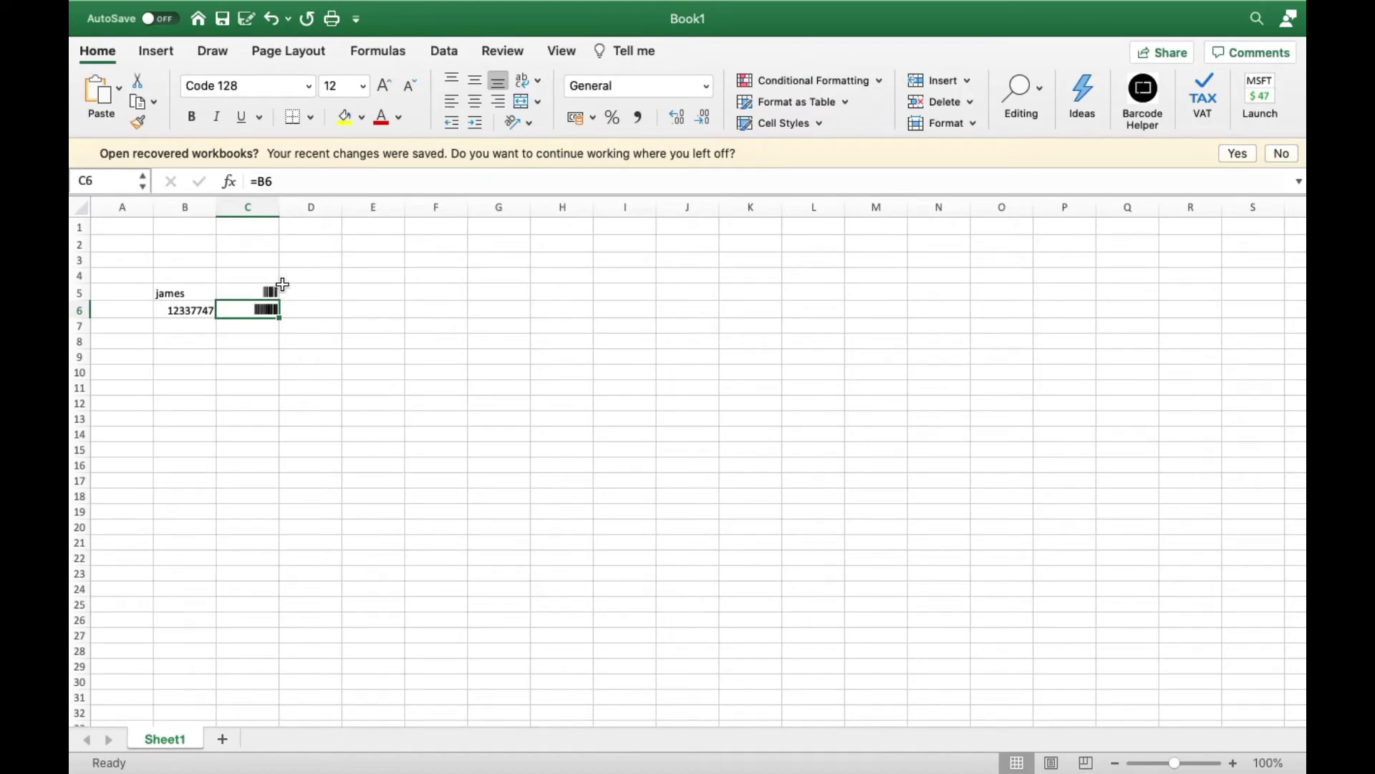
mouse_move(477, 3)
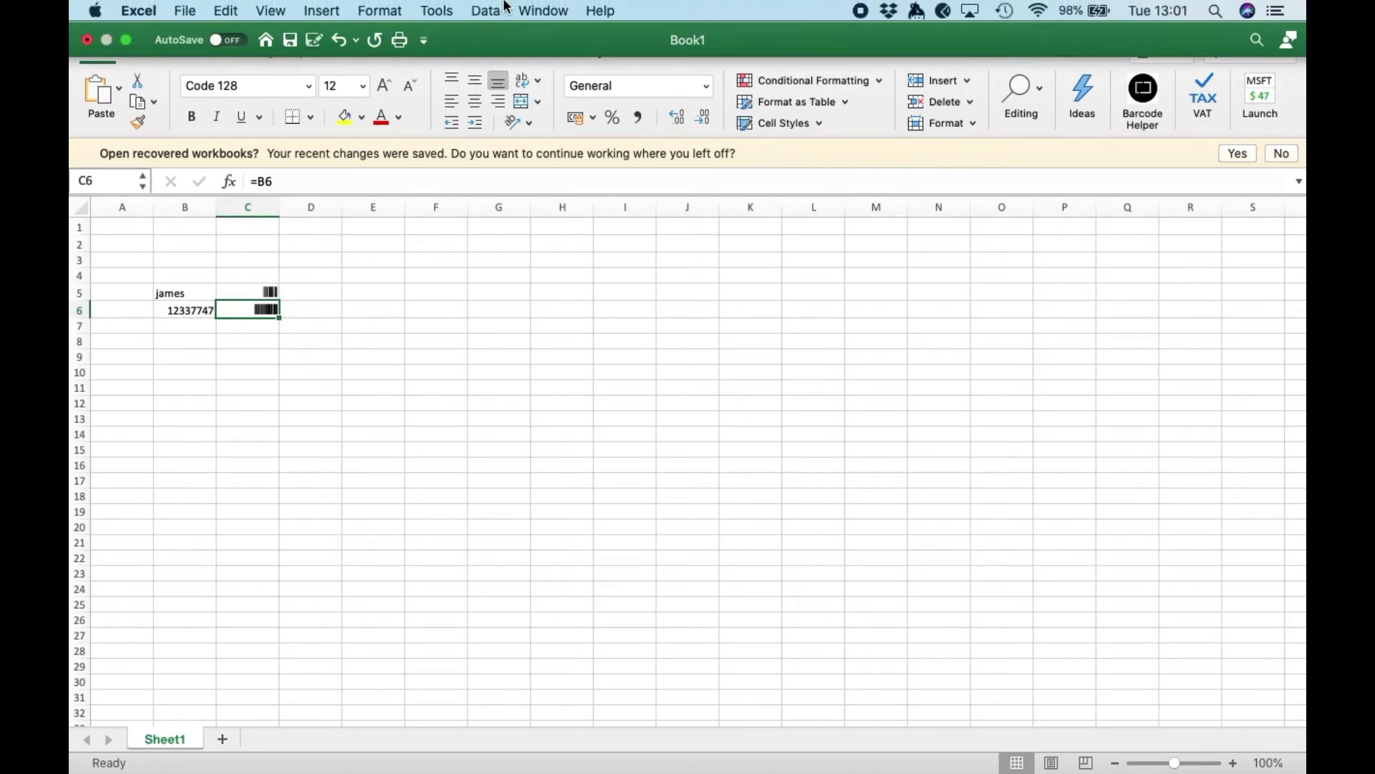
click(440, 12)
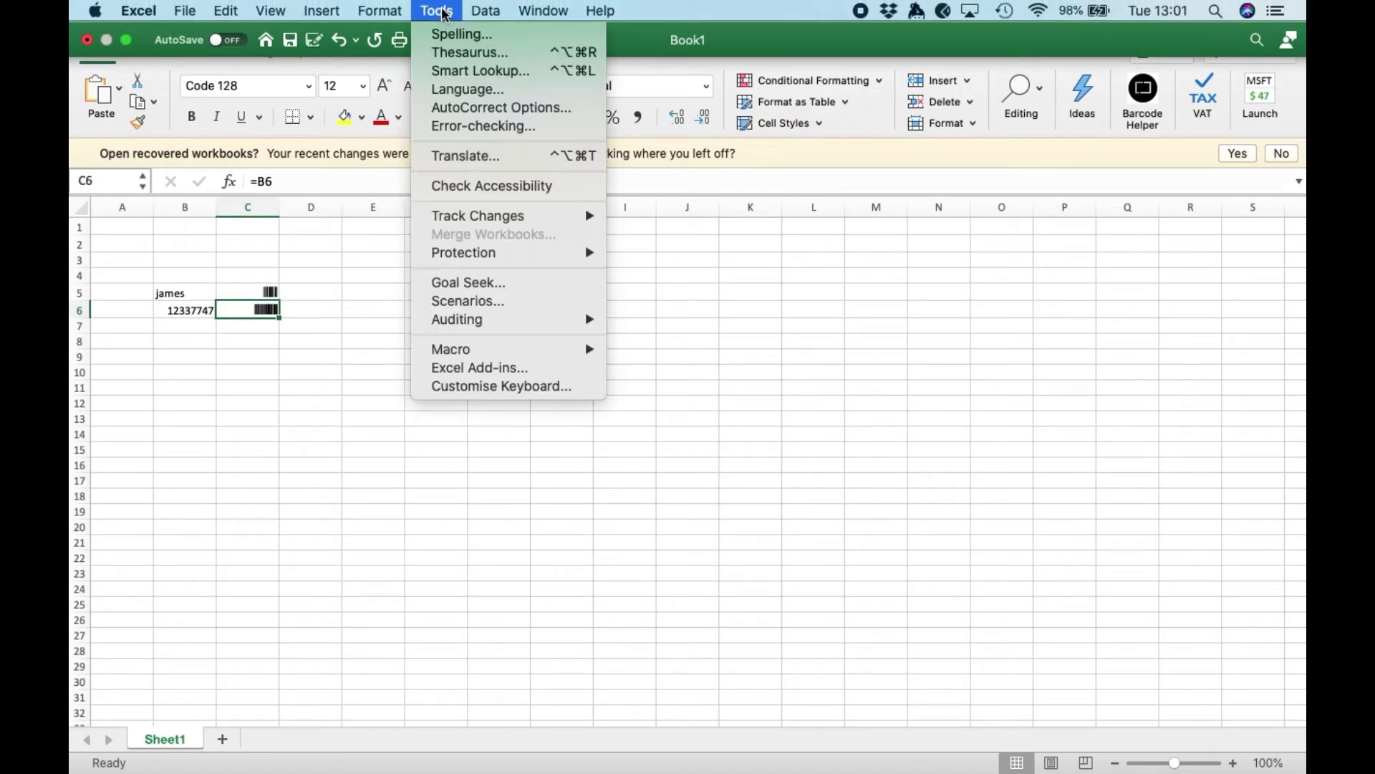
mouse_move(514, 354)
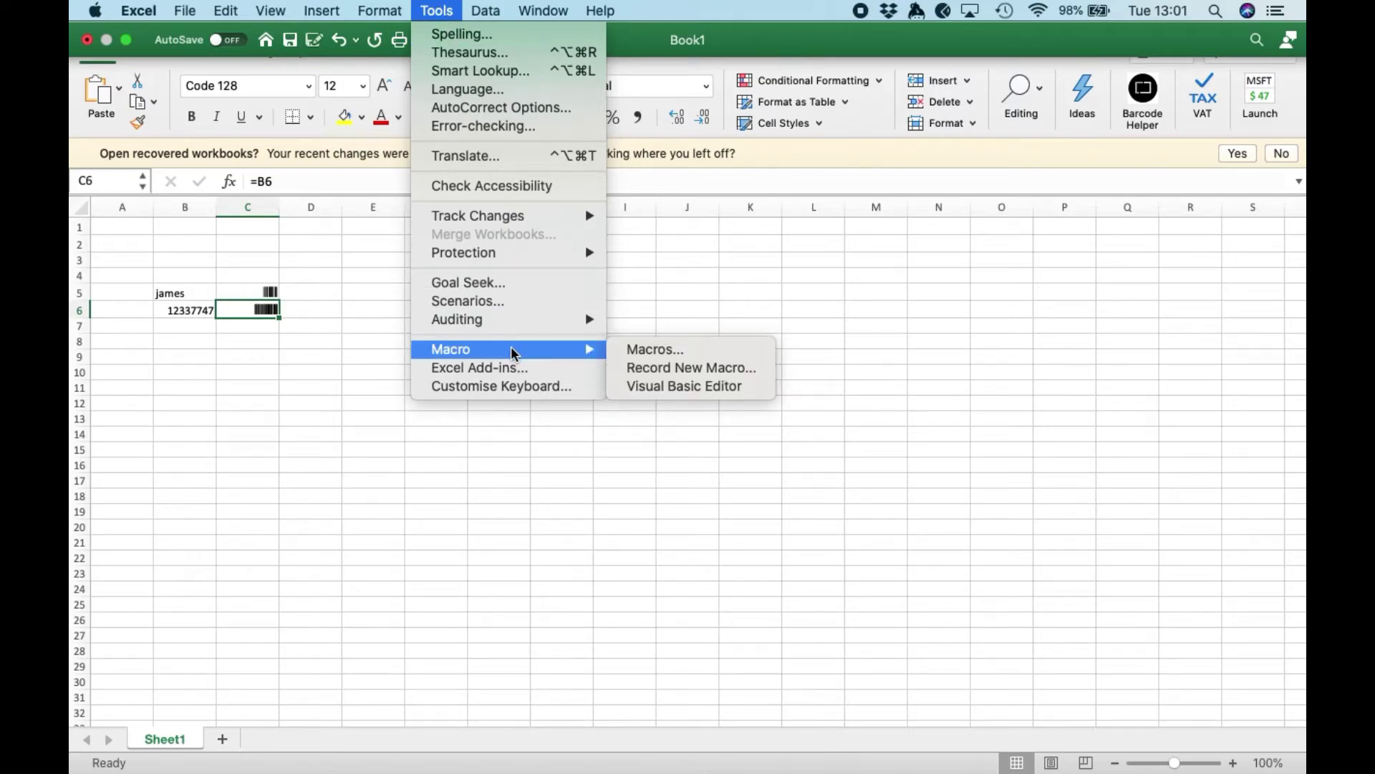
click(679, 391)
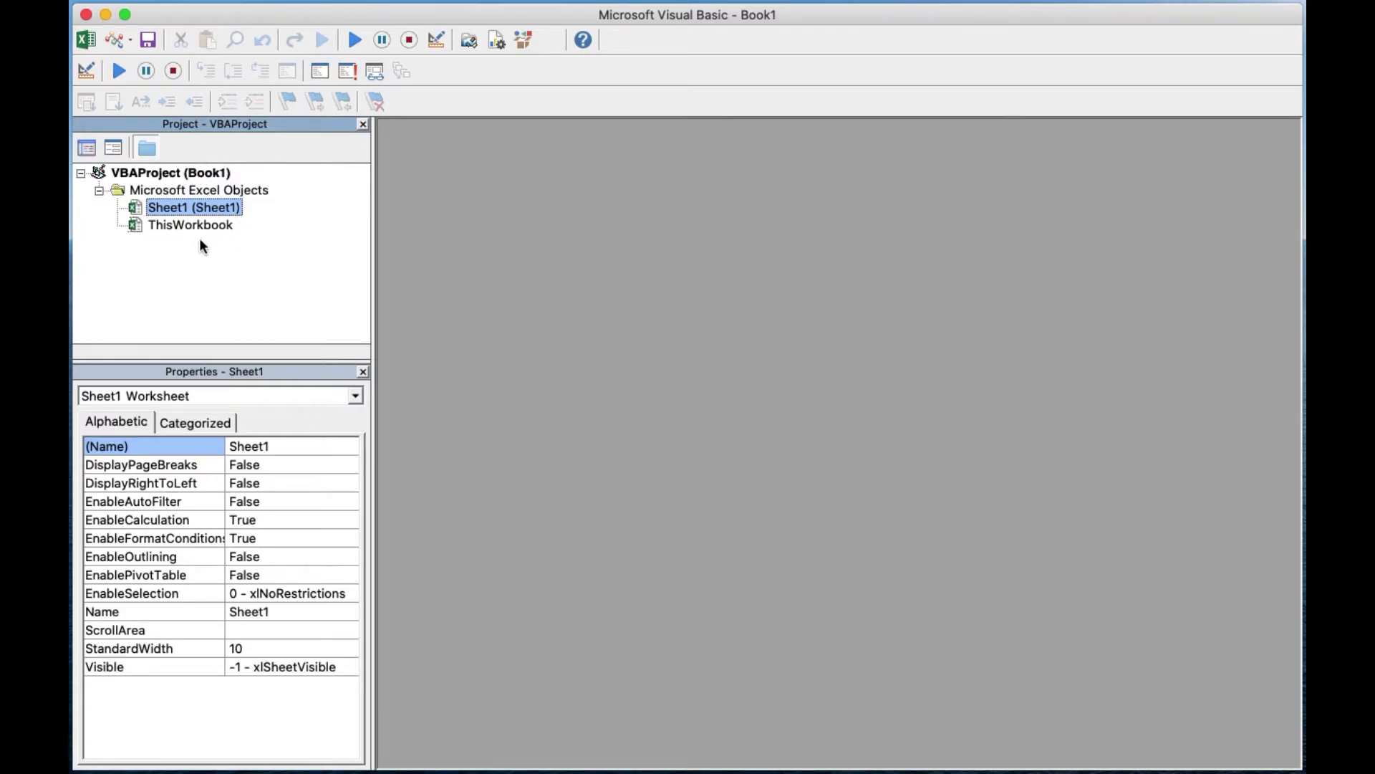
Insert a new standard module in the Book1 VBA project, paste the copied code128 function into it, and close the Visual Basic Editor
right_click(152, 278)
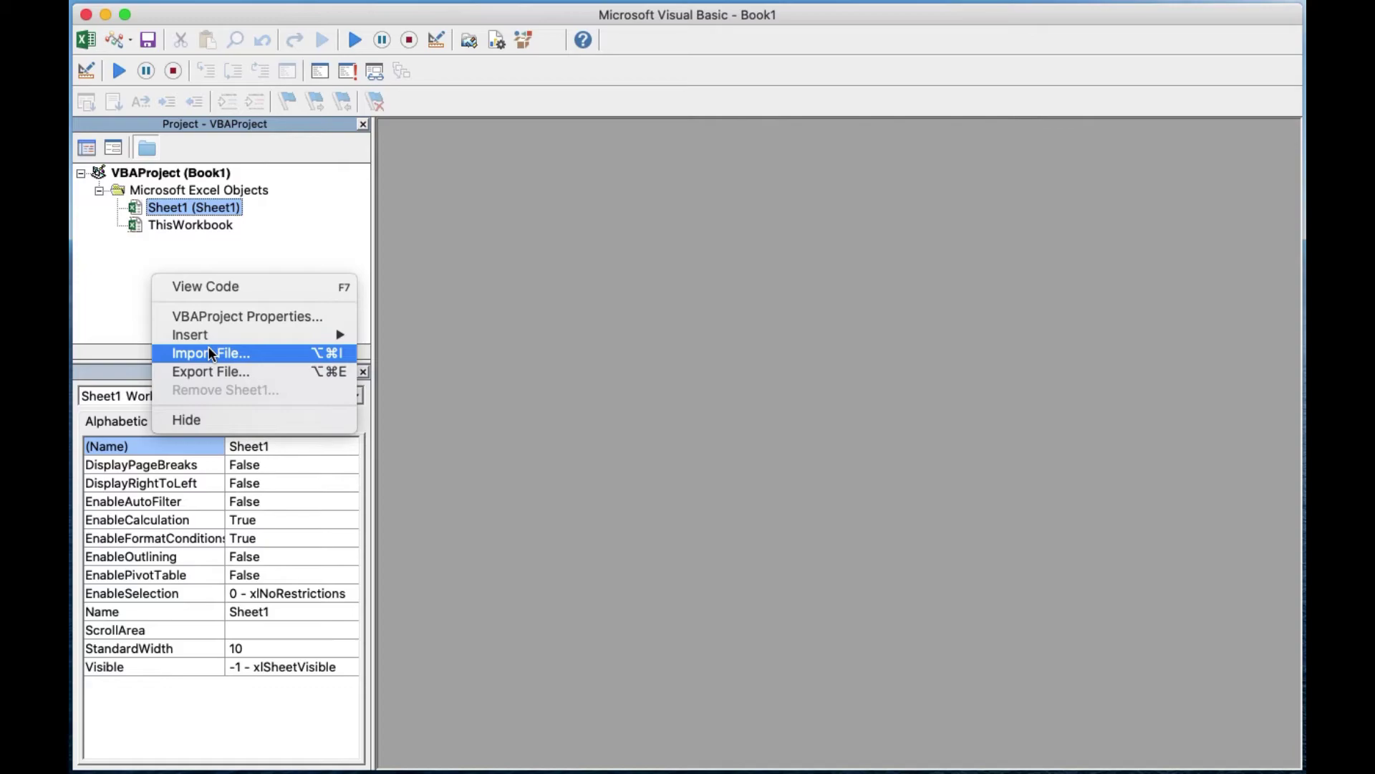
mouse_move(214, 338)
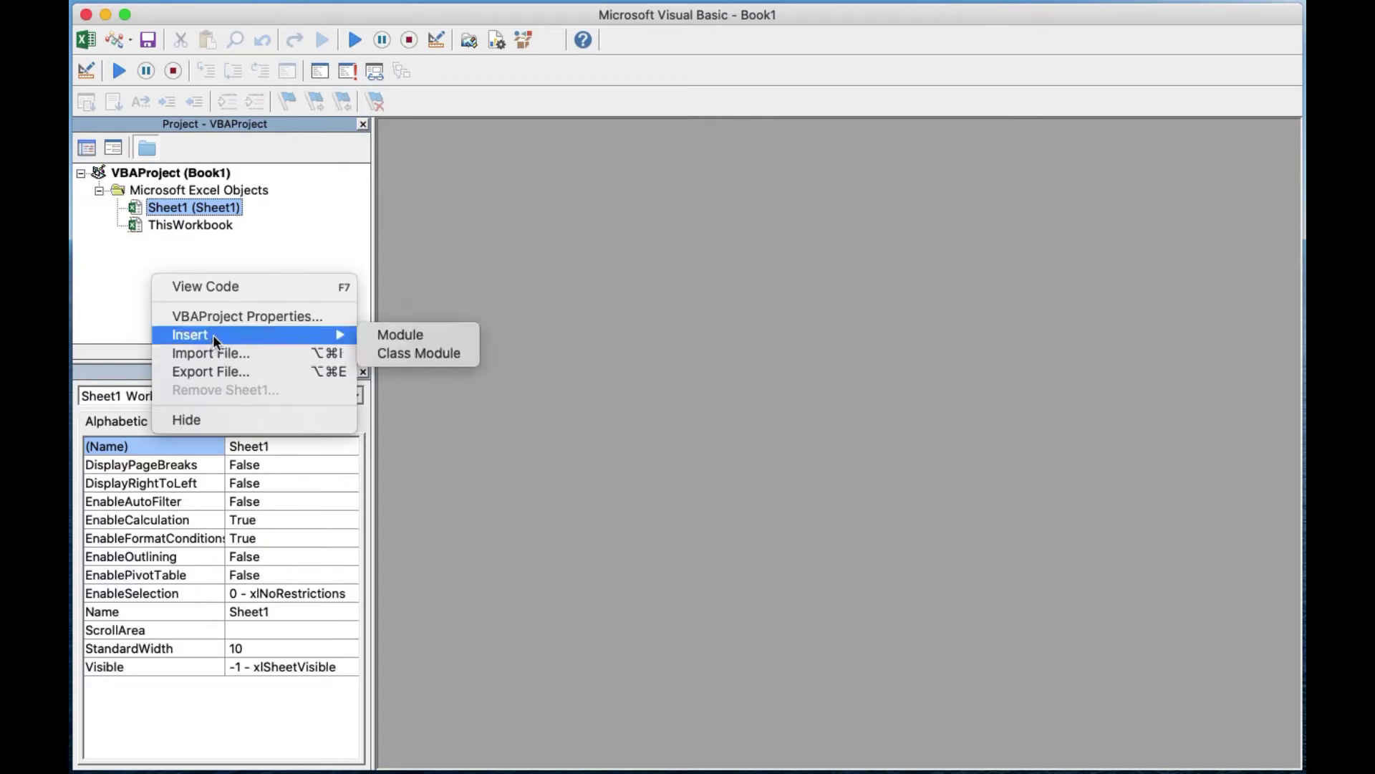
click(395, 336)
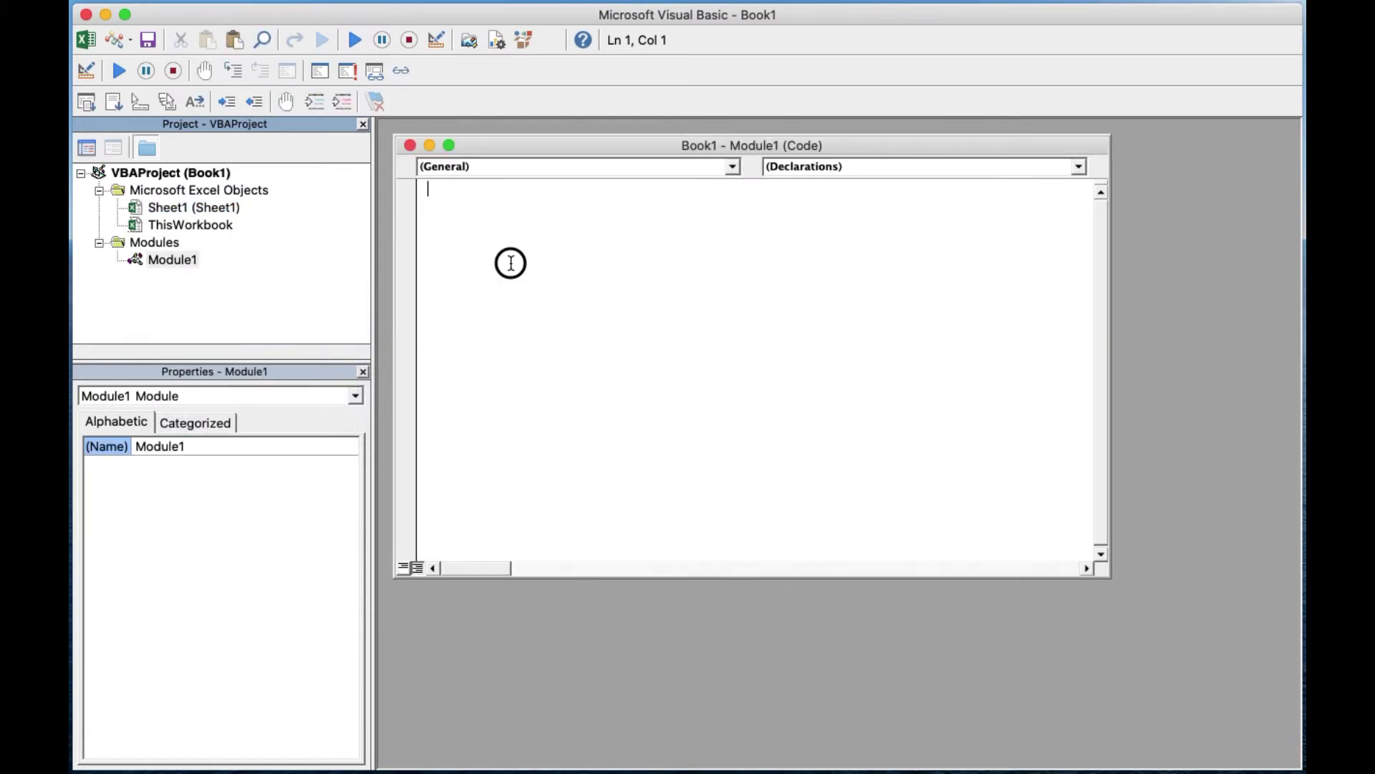
key(super+v)
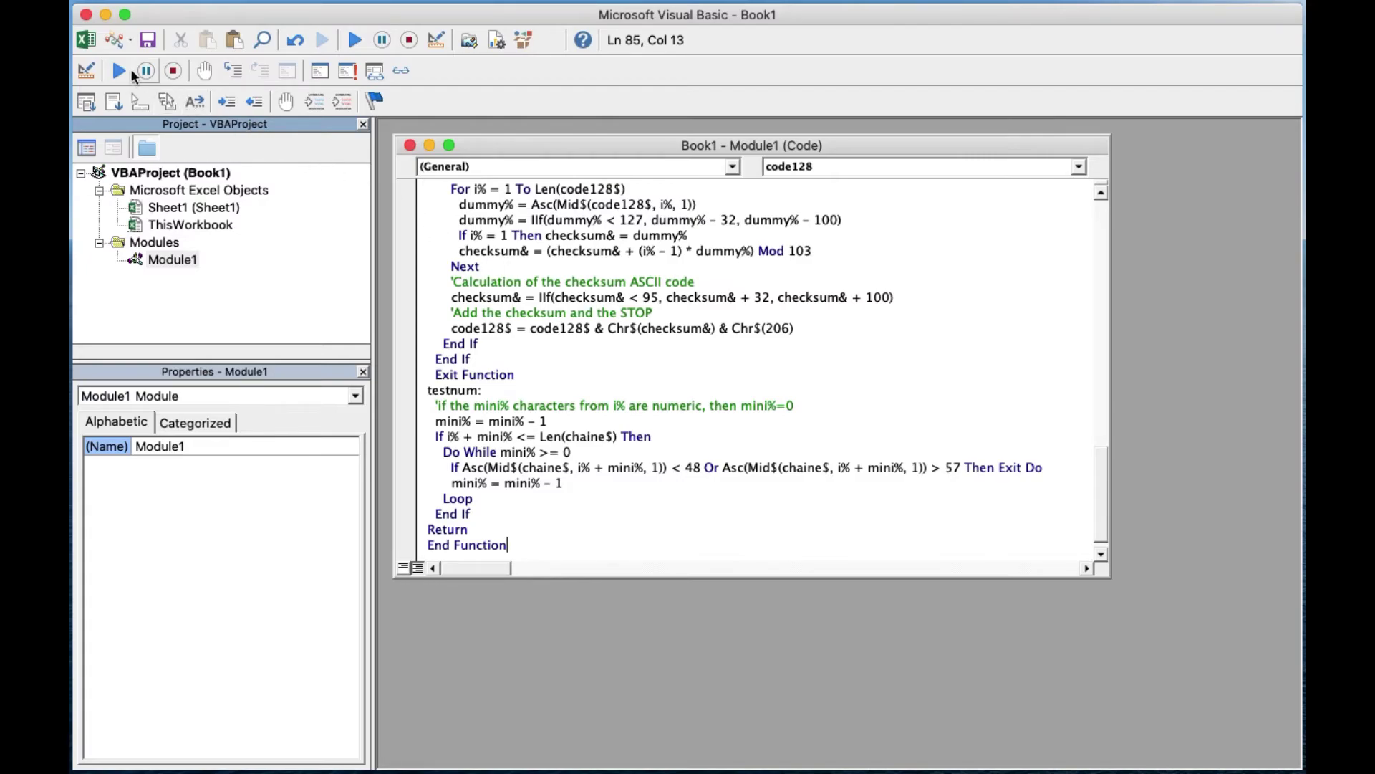
click(86, 15)
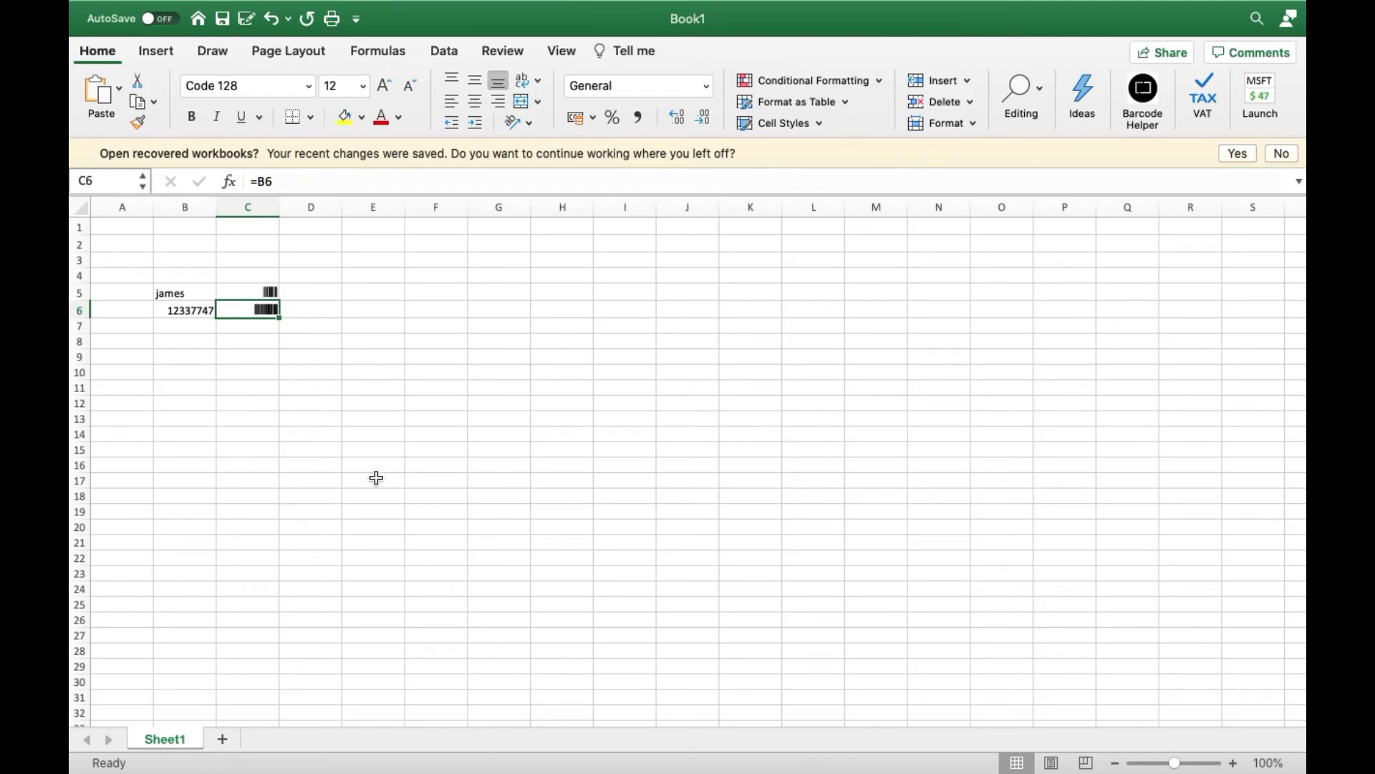
click(262, 343)
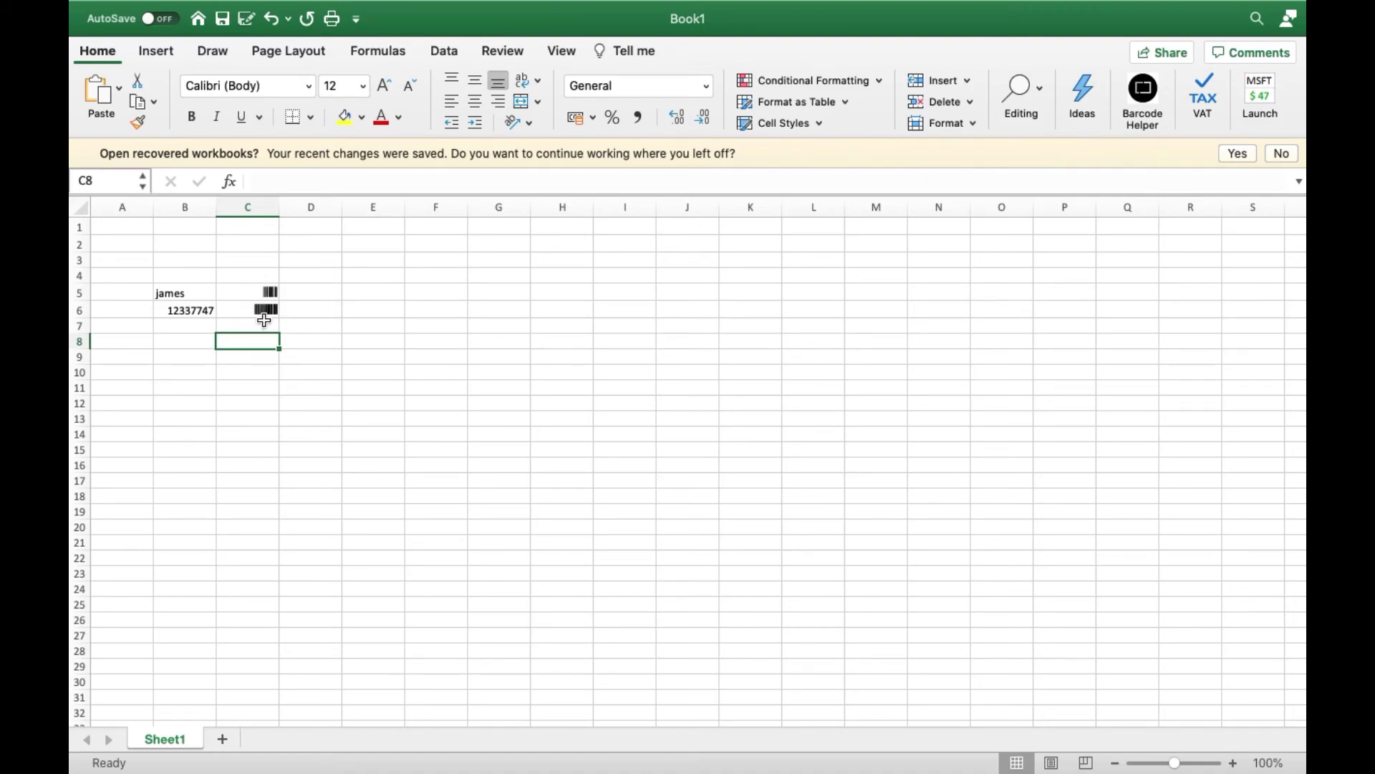
click(290, 86)
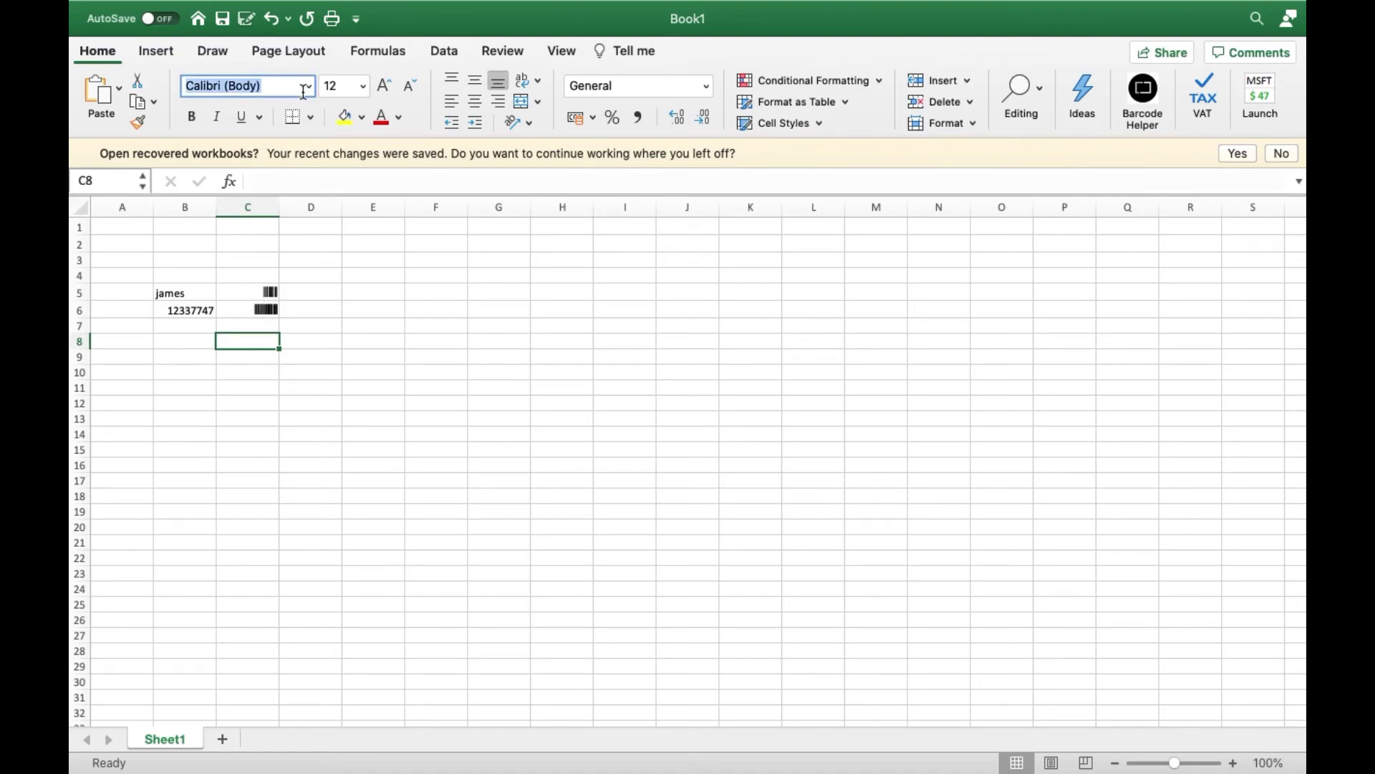
click(311, 87)
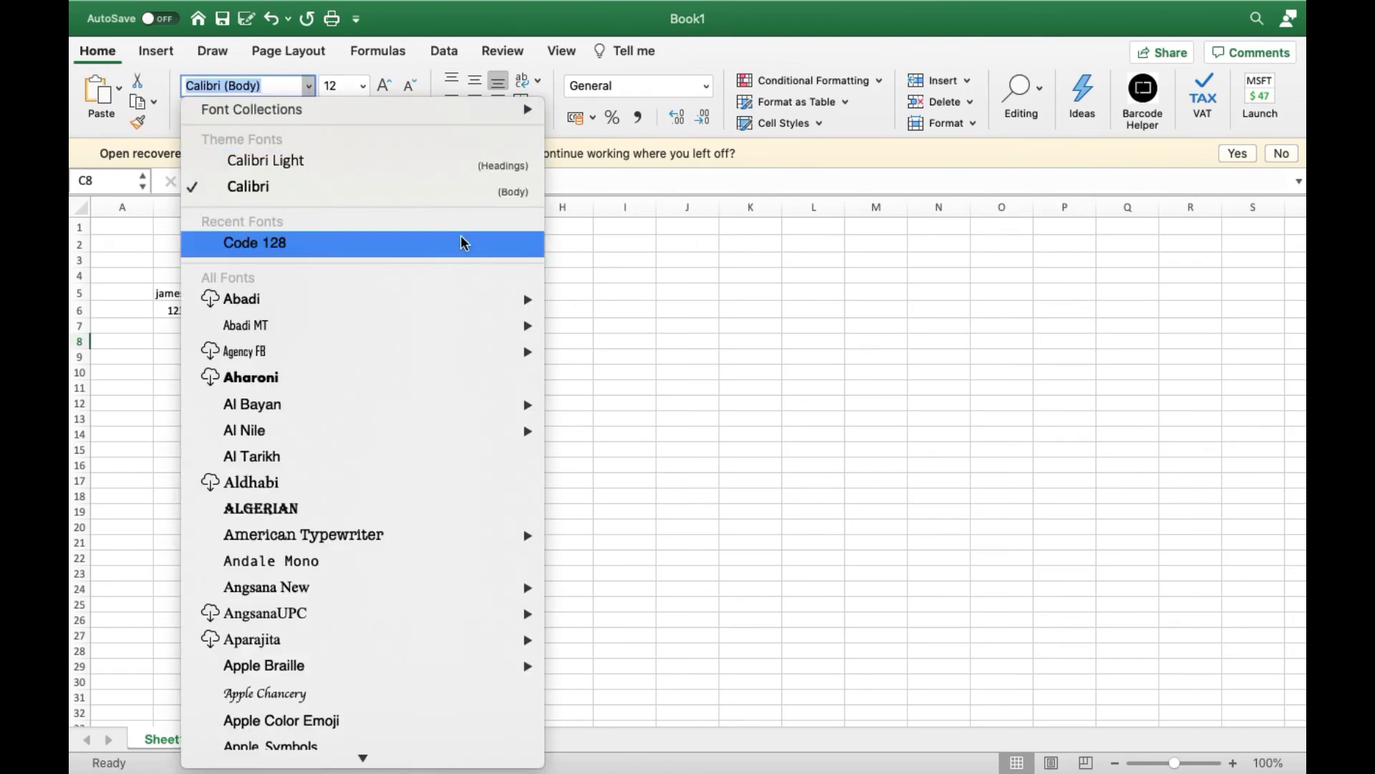
click(610, 310)
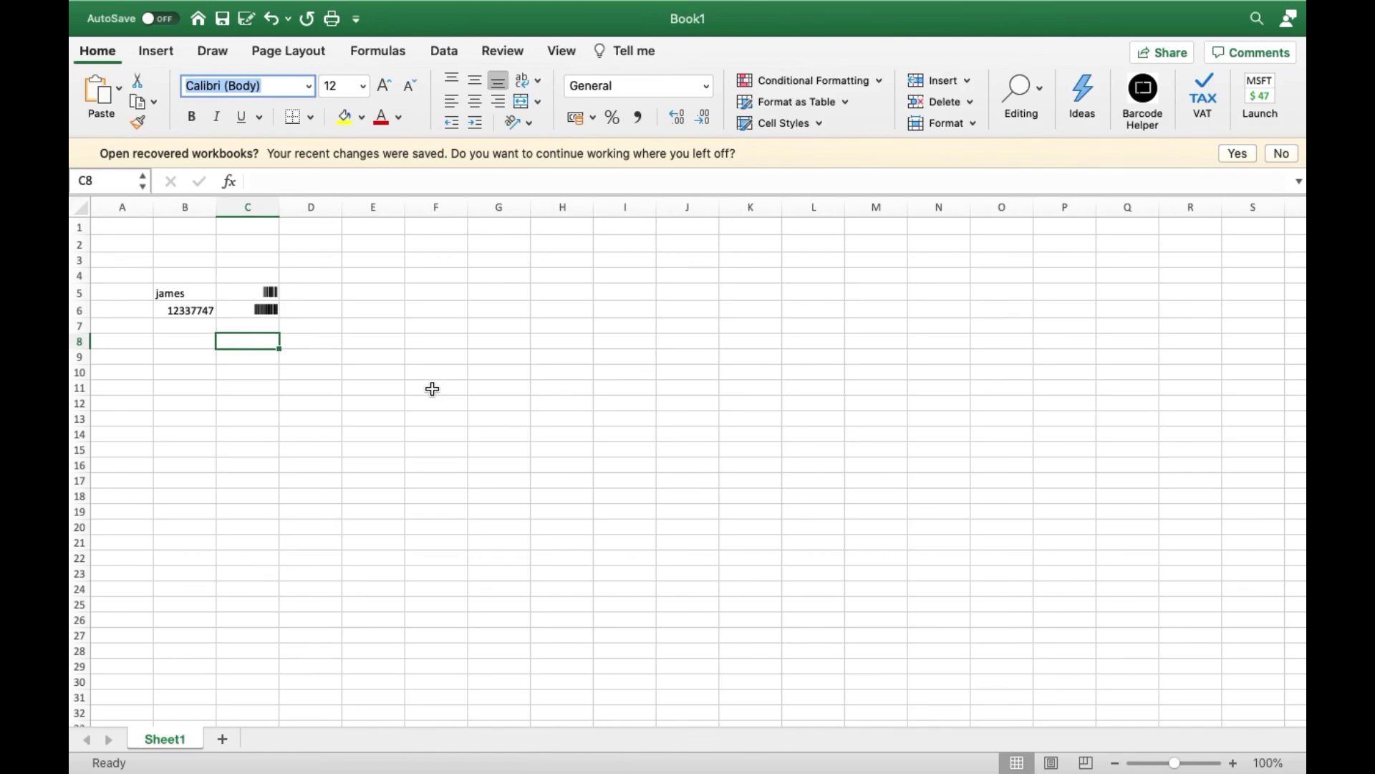
click(424, 321)
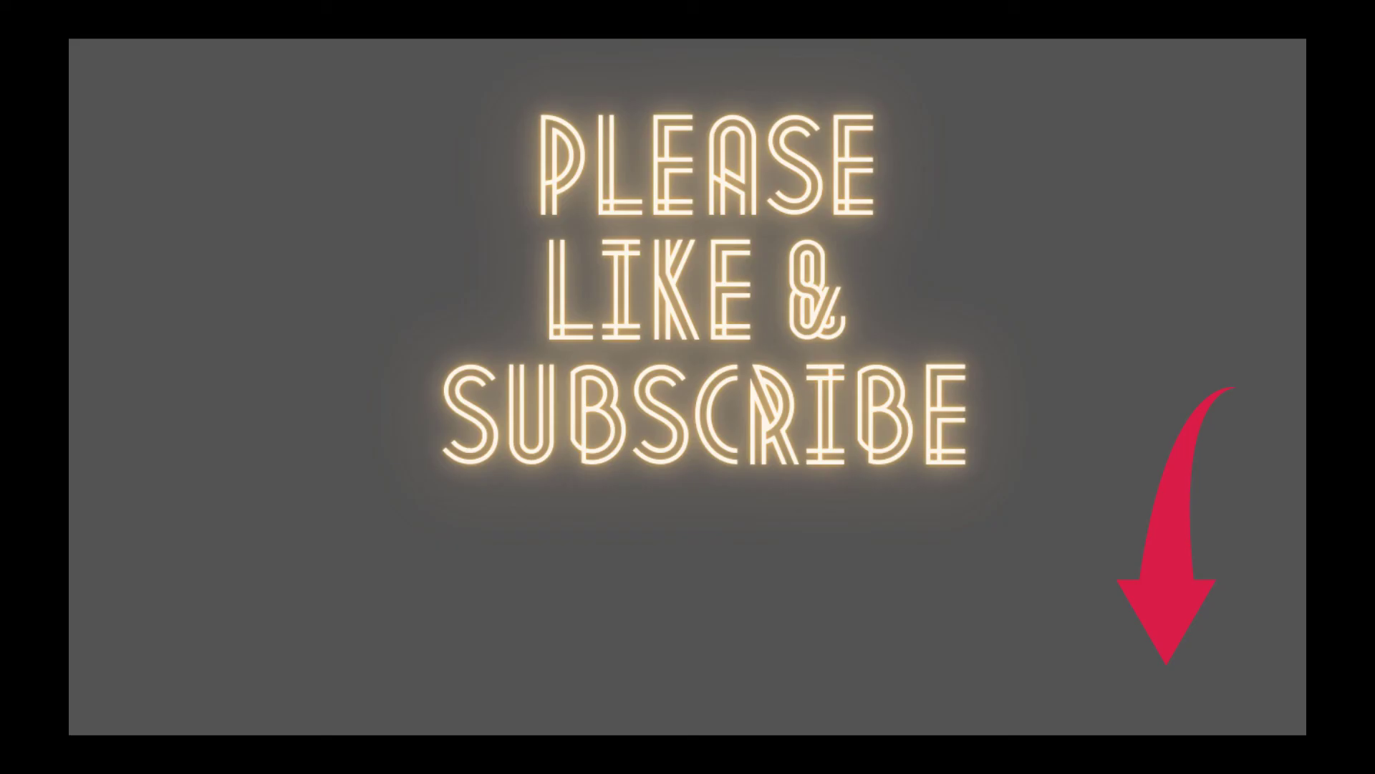